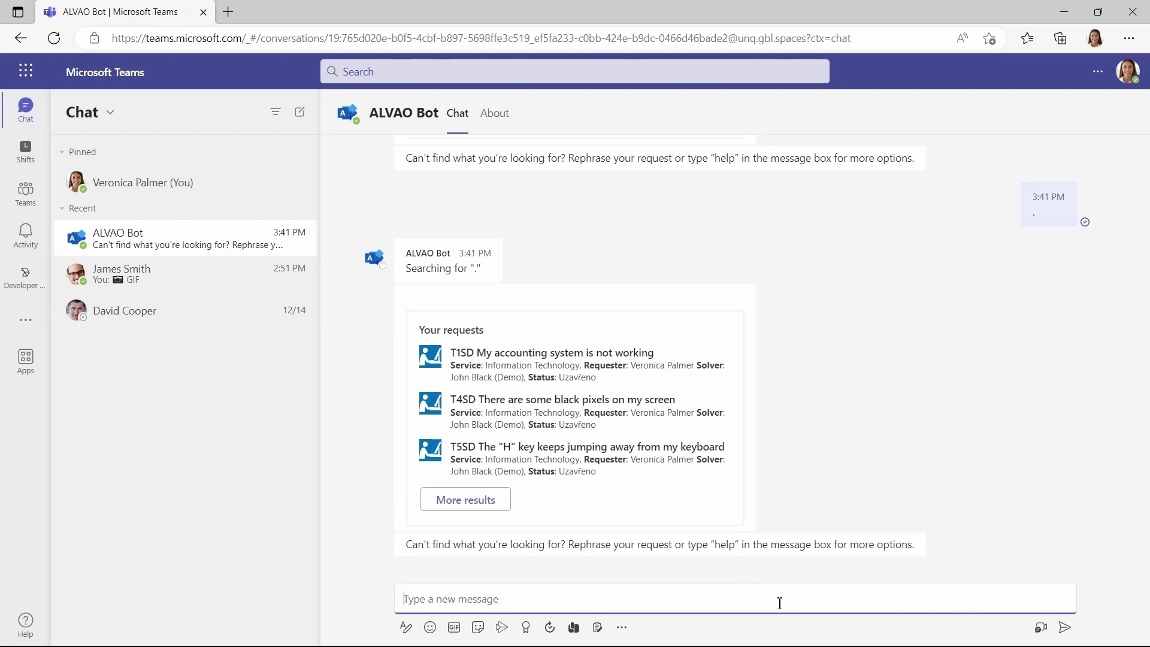
Send the ALVAO Bot 'hi' and 'need help', then open and close the service catalog
text(hi)
key(Return)
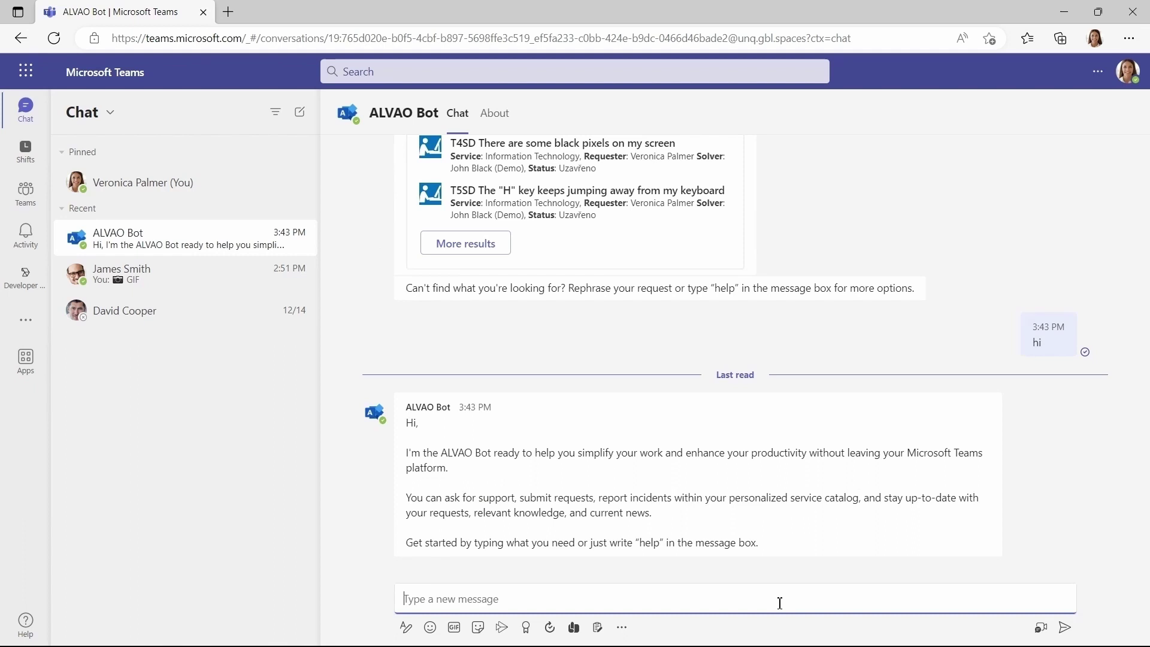
text(need)
text( help)
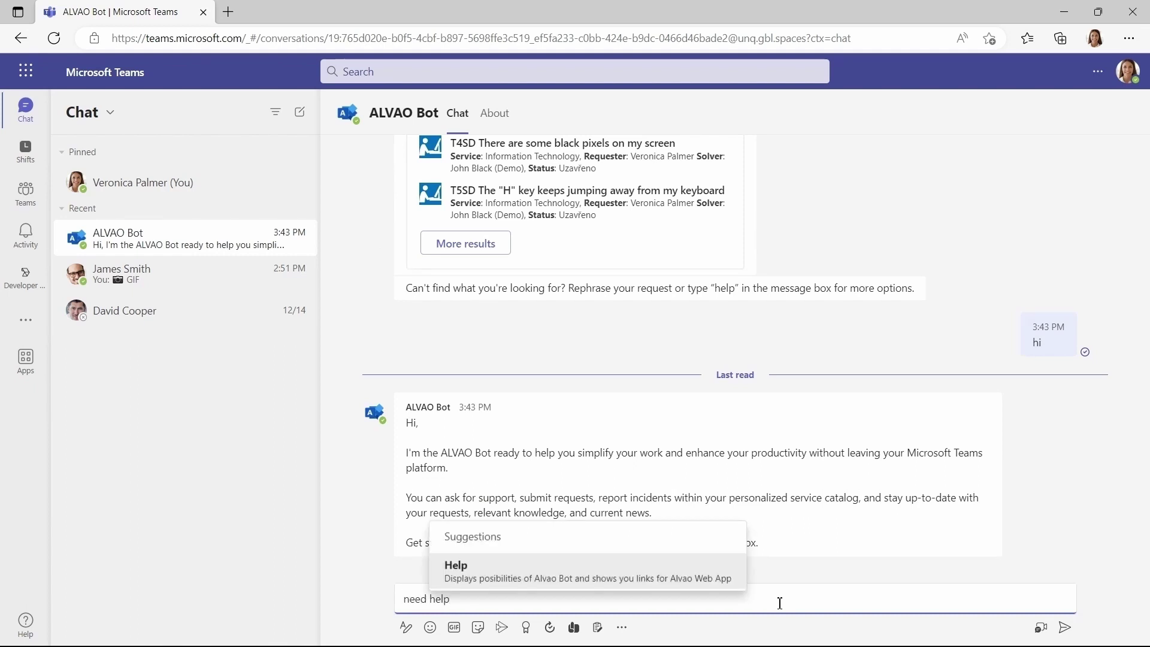
key(Return)
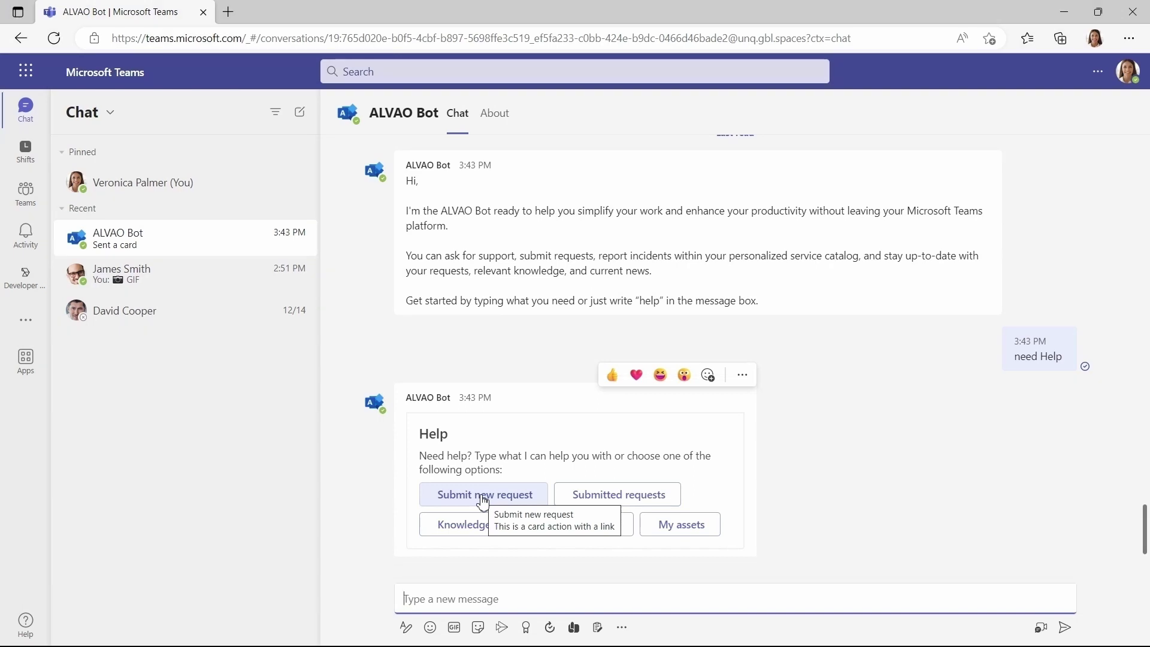
click(482, 500)
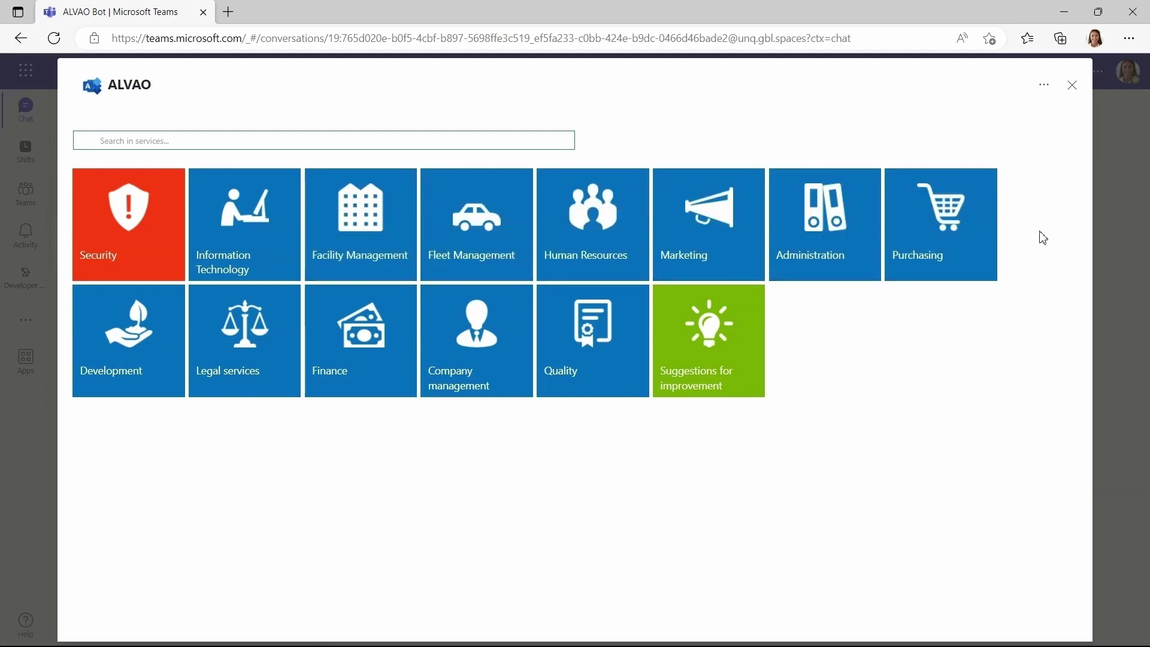
click(1070, 86)
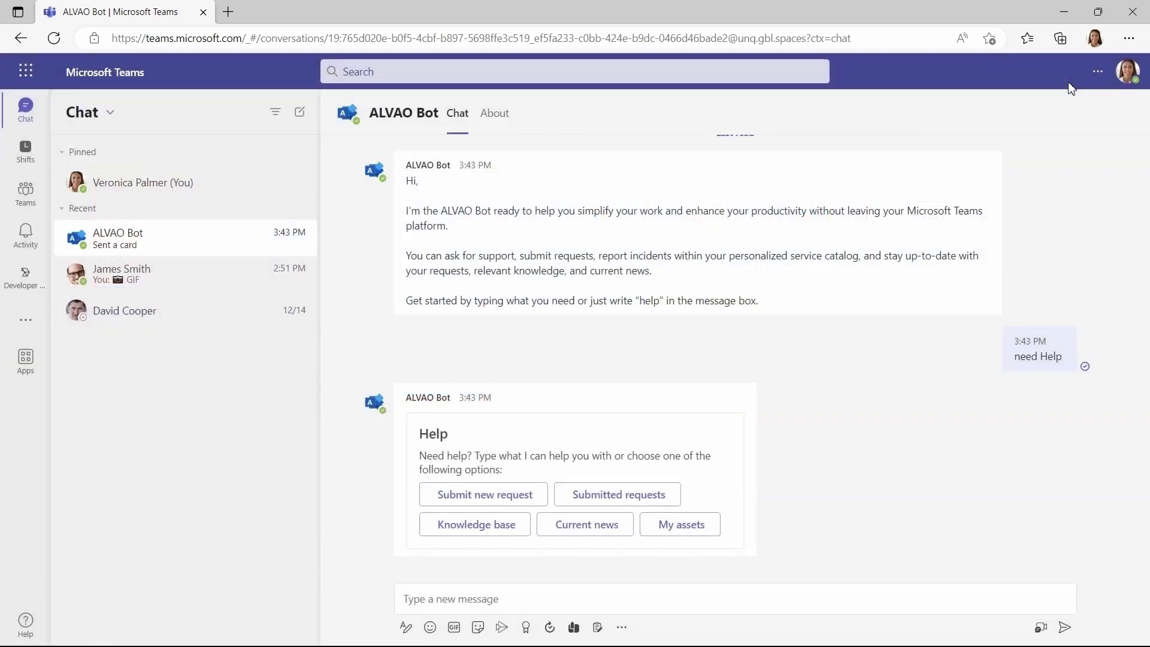
Search the ALVAO Bot for 'vpn' and open the Request a VPN service article
click(605, 605)
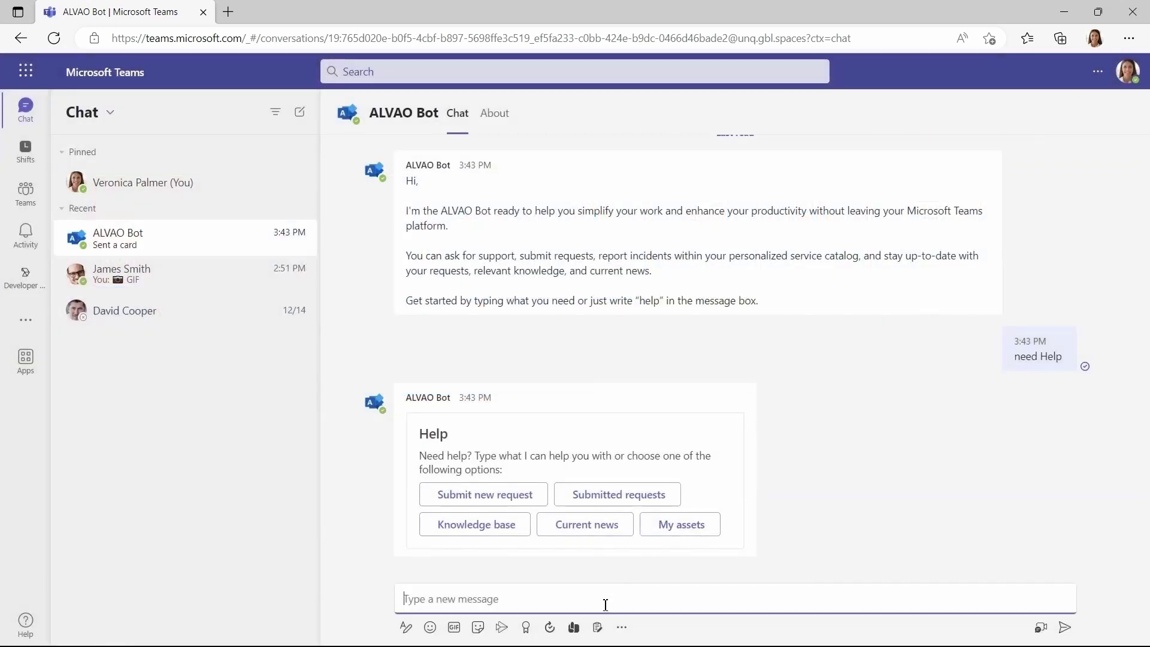
text(vpn)
key(Return)
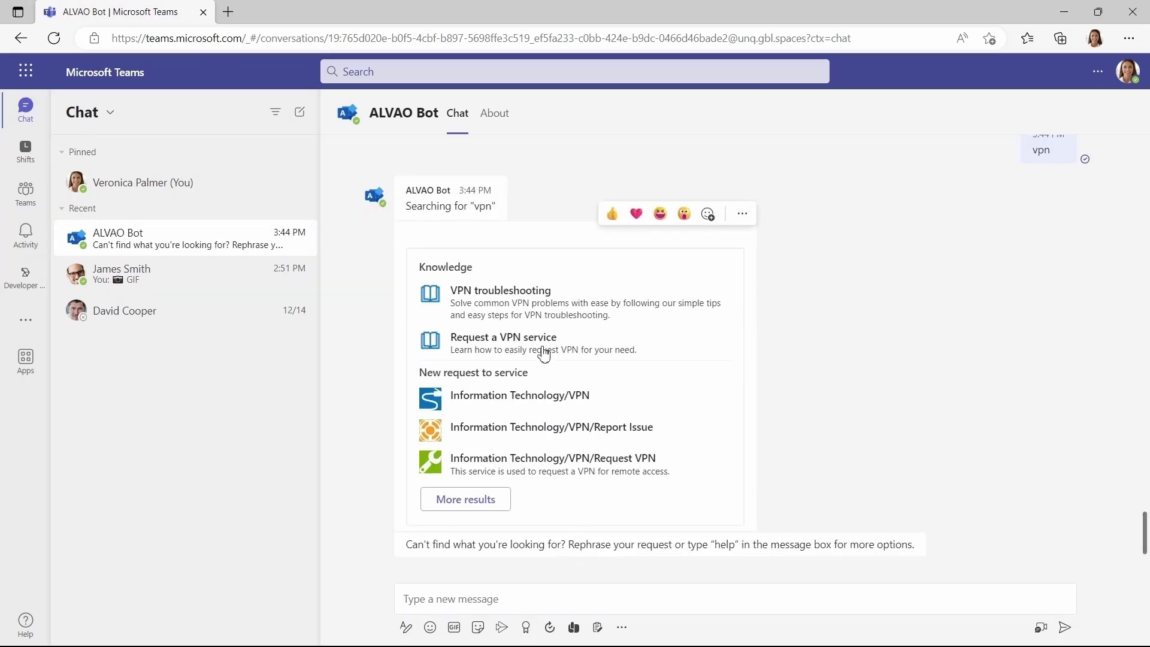
click(544, 352)
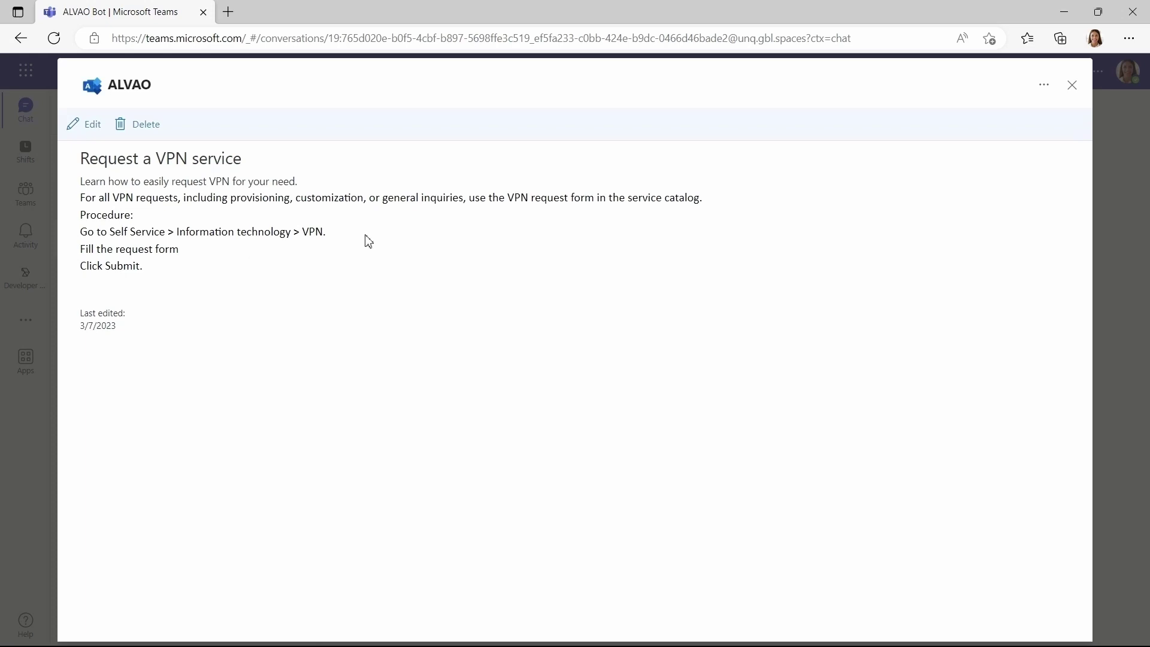
Submit a Request VPN ticket named 'Need a VPN' with description 'Hello, I need a VPN access'
click(1072, 95)
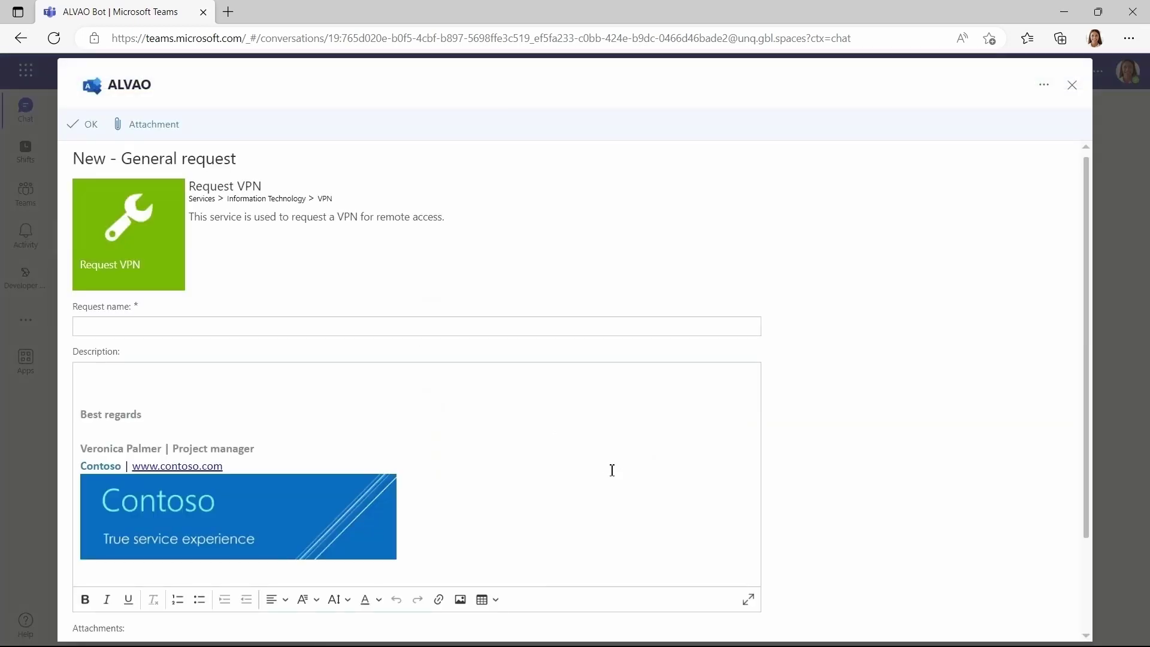
click(272, 327)
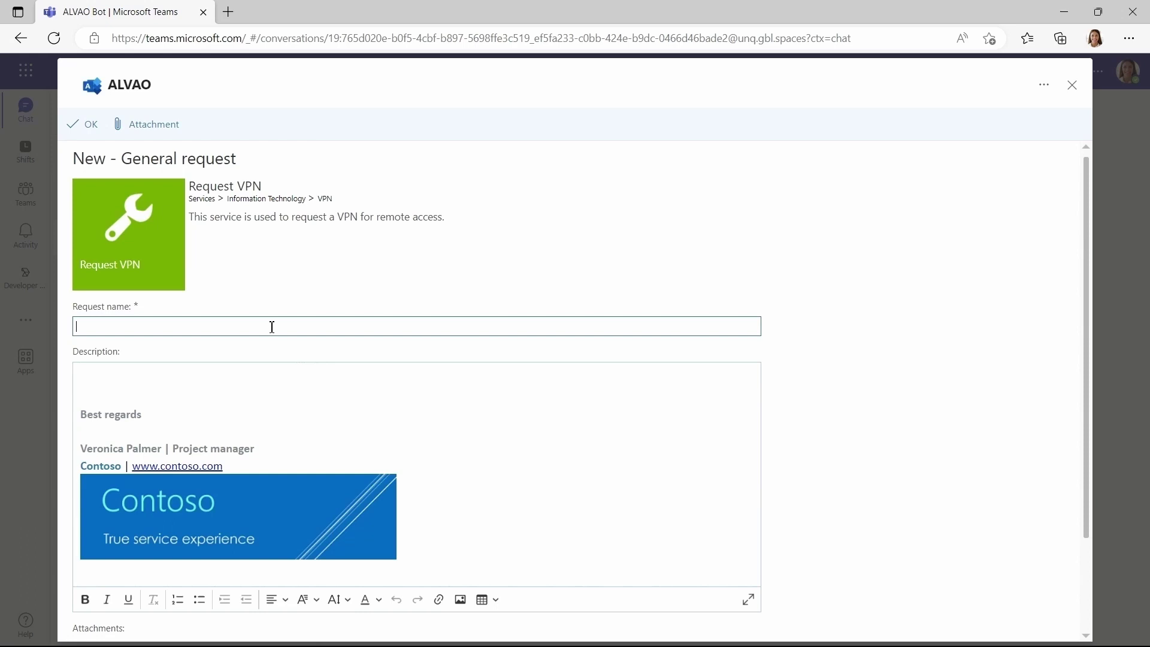
text(Need a VPN)
click(189, 389)
text(Hello,)
key(Return)
key(Return)
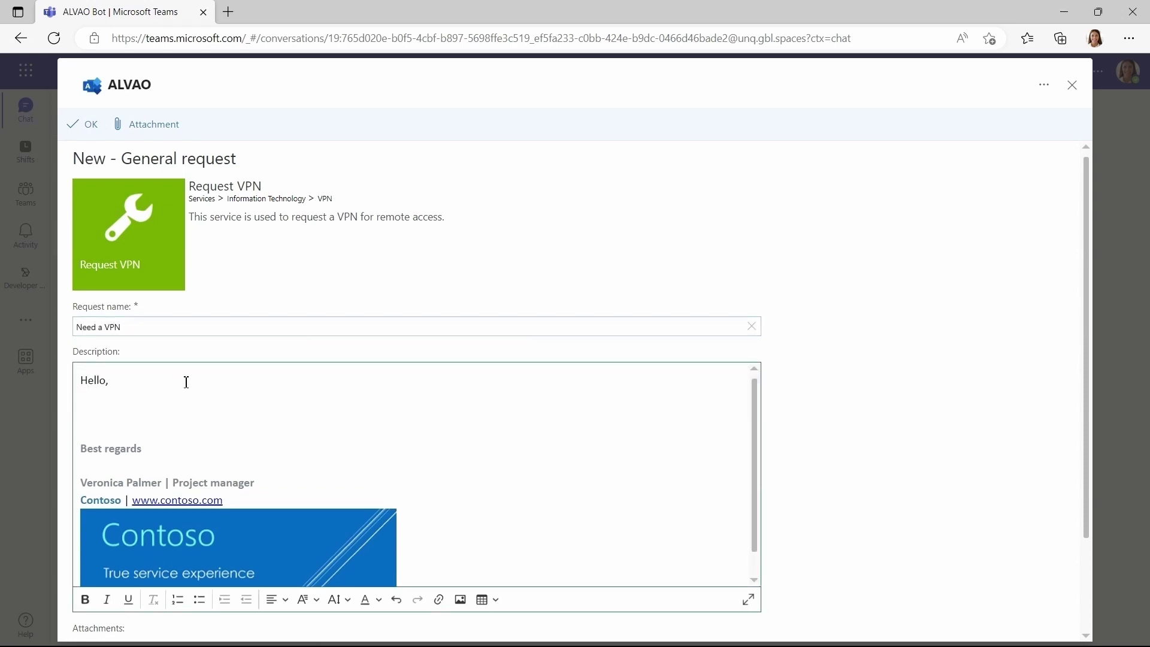
text(I need a VPN access.)
scroll(186, 382, down, 5)
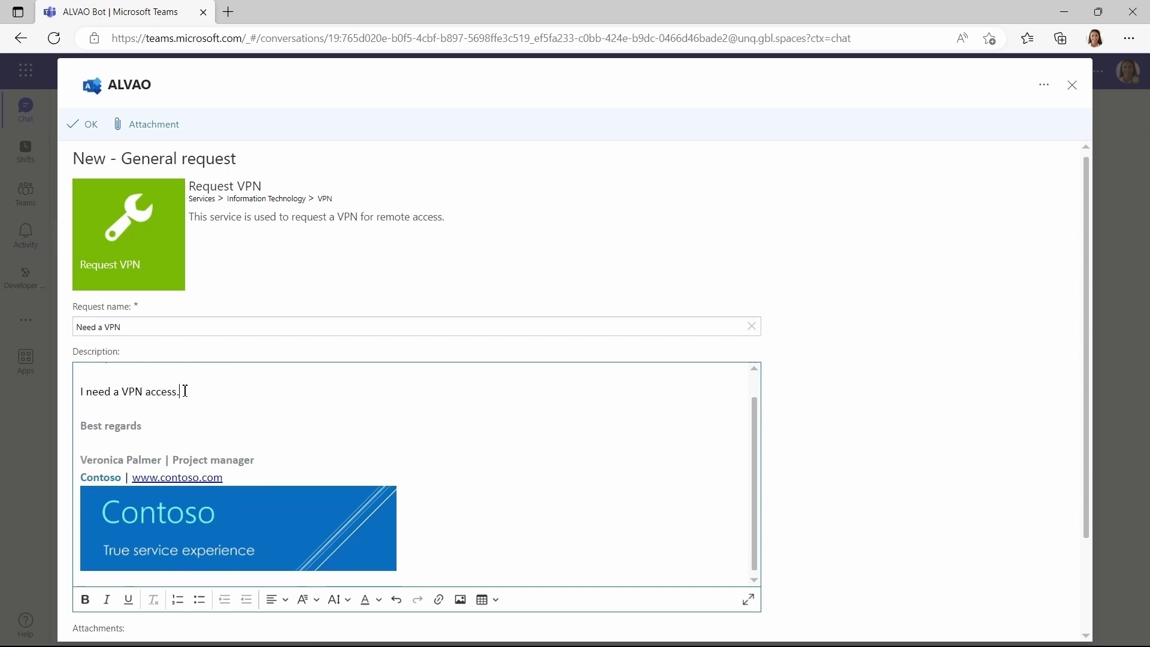
click(89, 595)
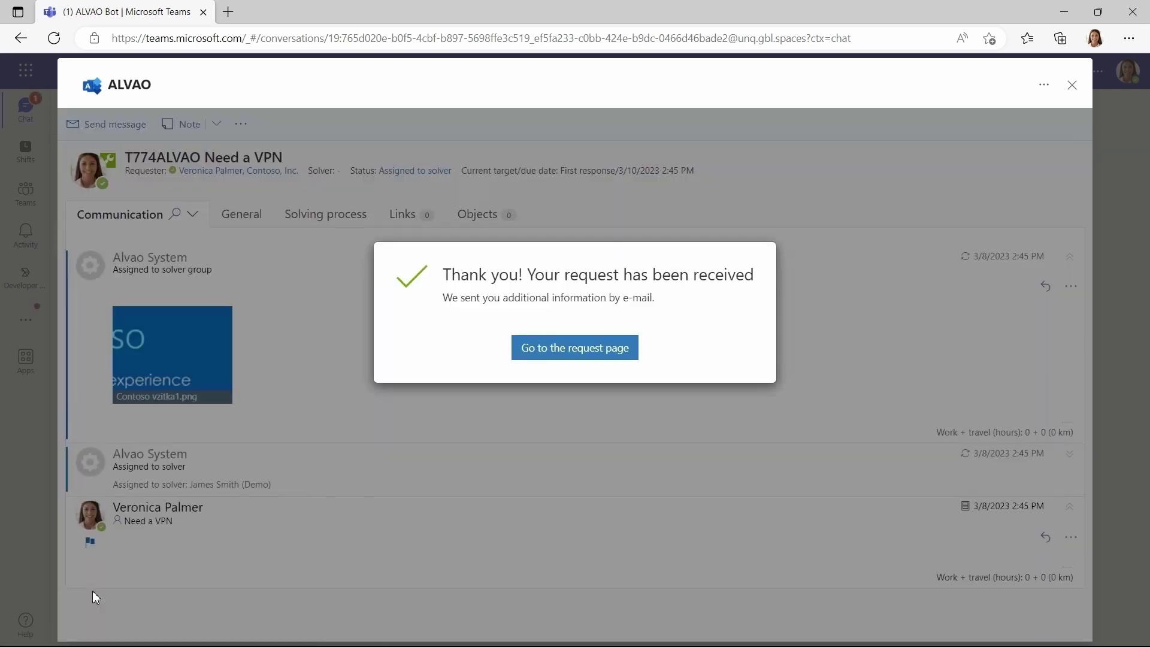
Review the T774 'Need a VPN' request page and its communication, then close it
click(547, 358)
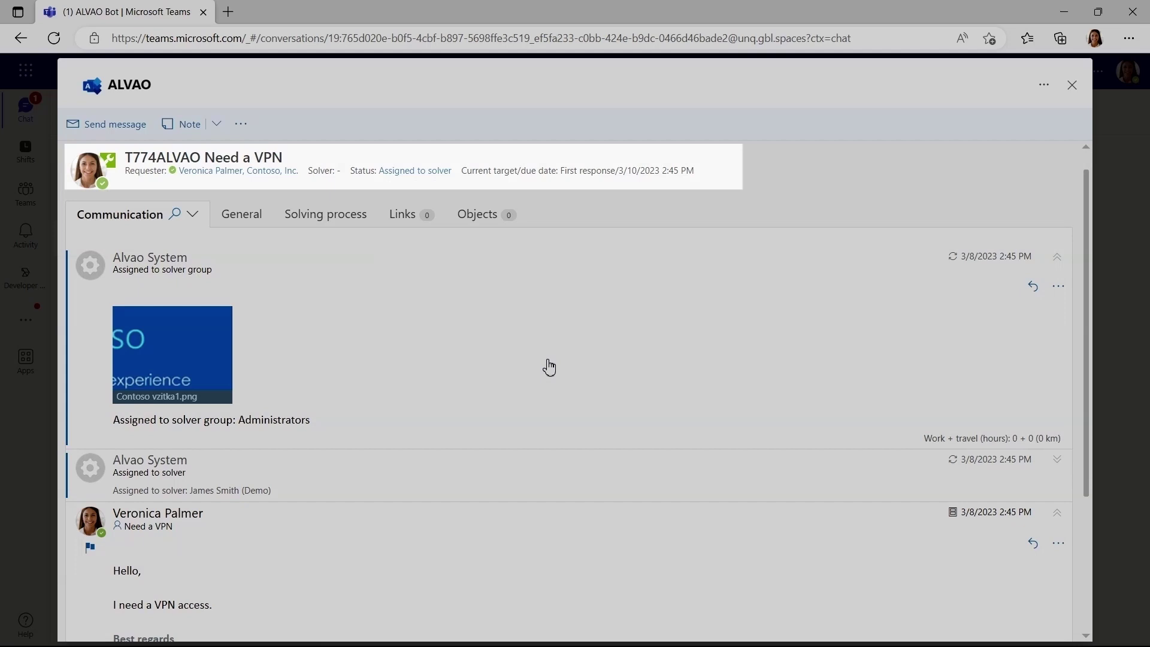
scroll(483, 442, down, 3)
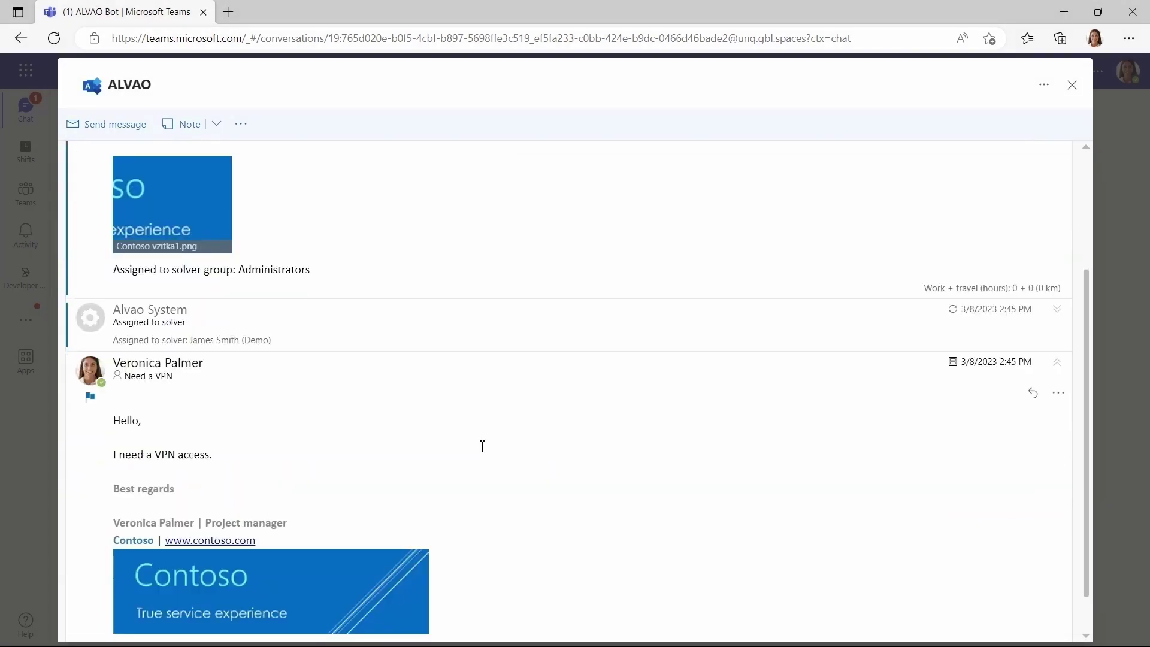
scroll(482, 447, down, 1)
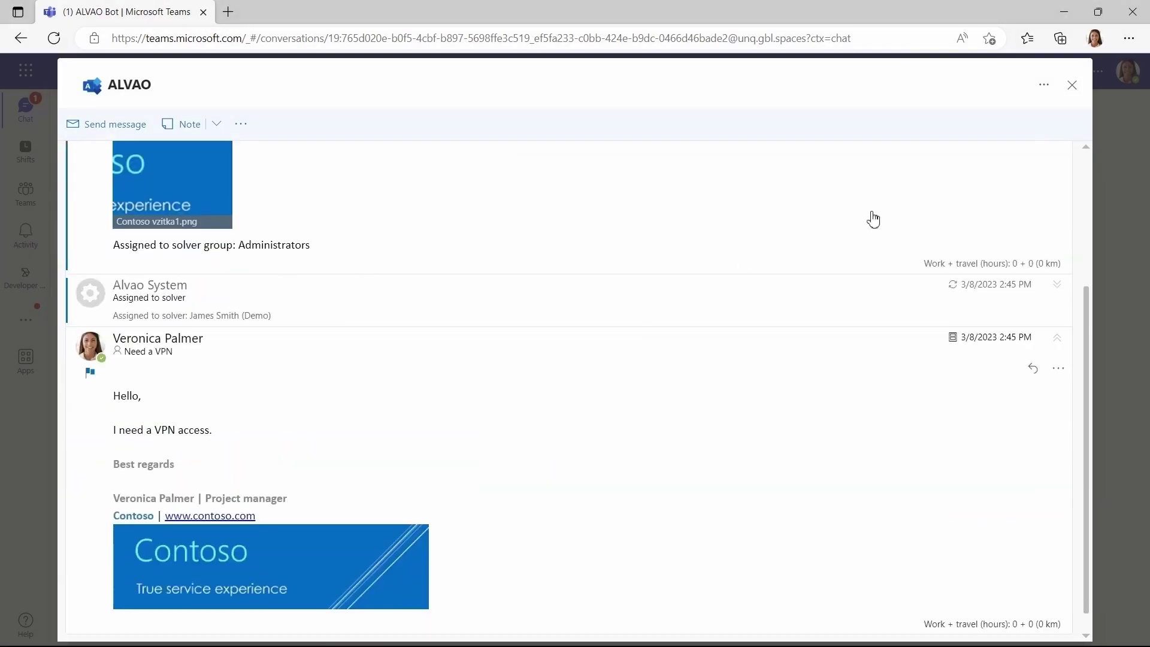
click(1072, 86)
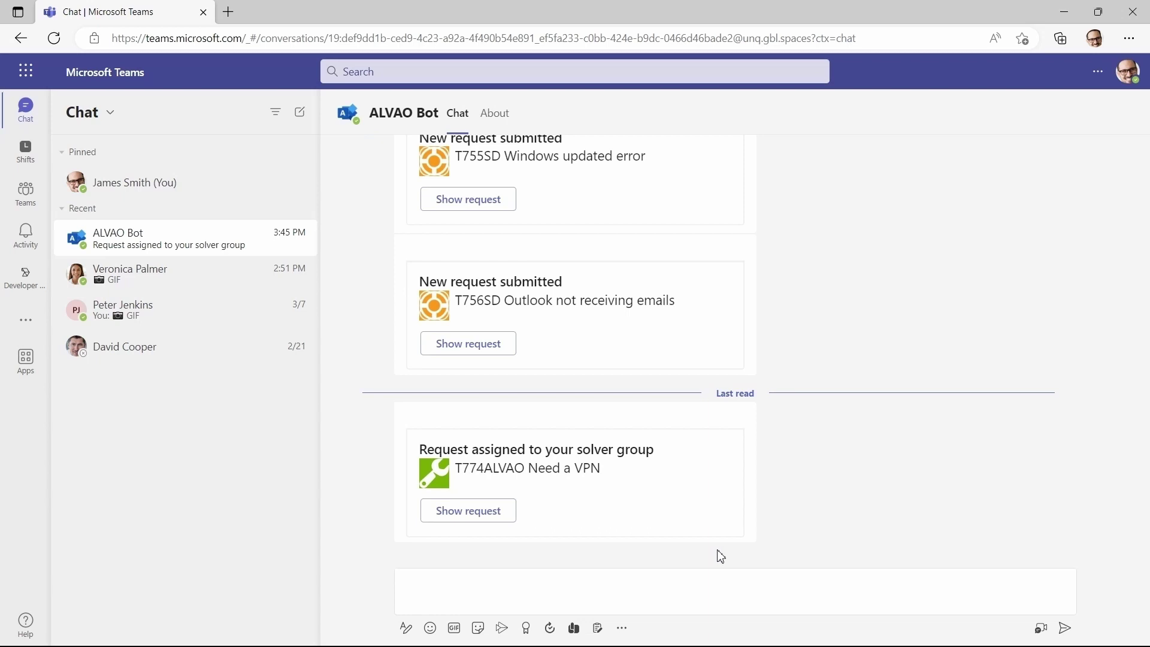
Take T774 'Need a VPN' as its solver and start a Teams chat with the requester
click(497, 520)
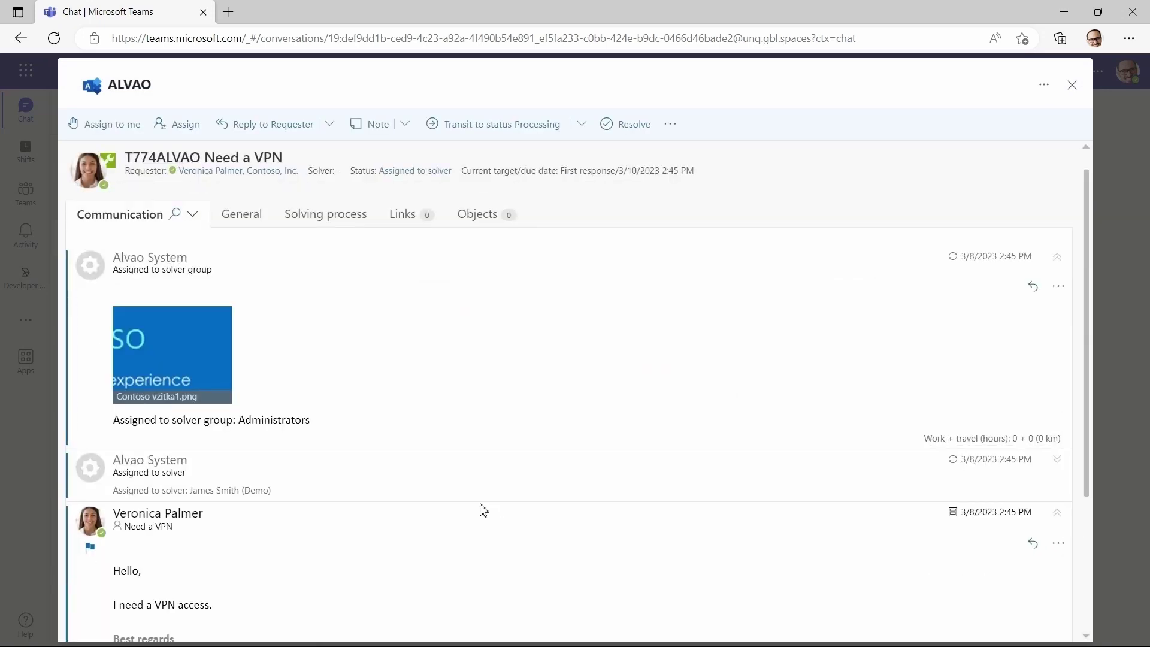
scroll(396, 527, down, 3)
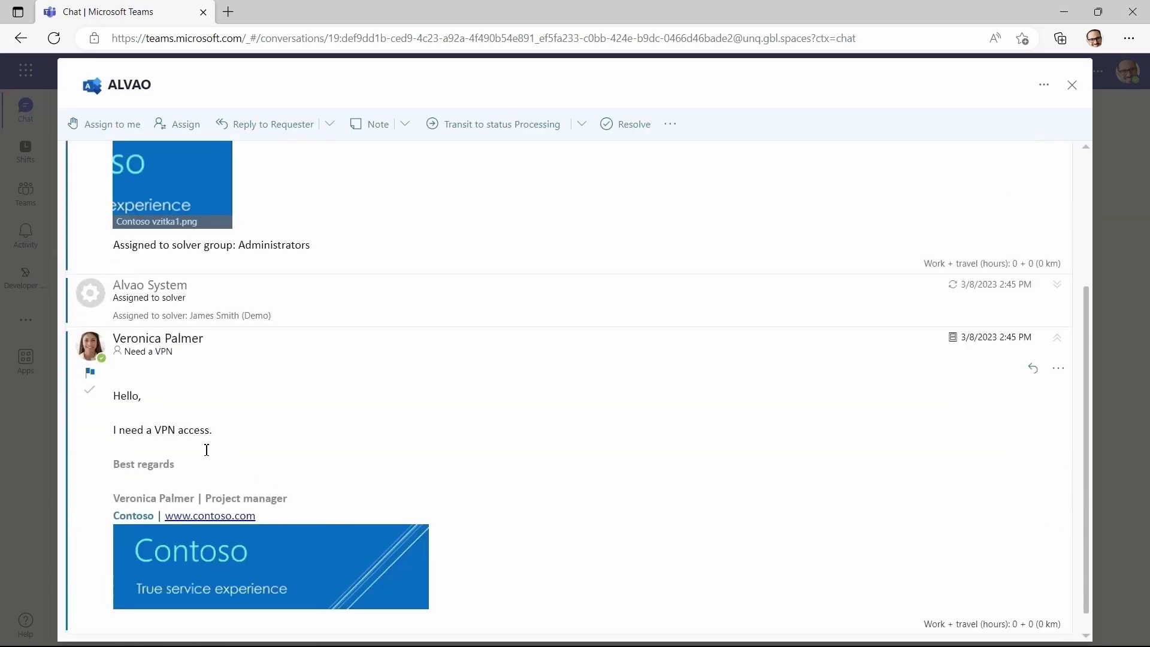
scroll(321, 434, up, 3)
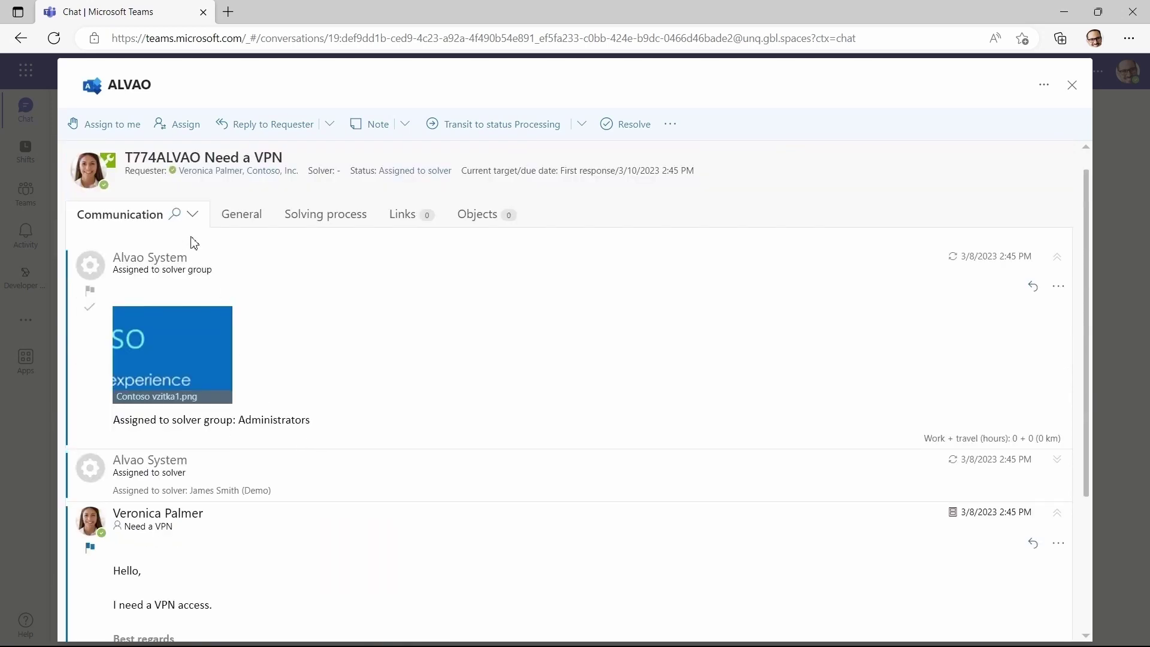
click(121, 134)
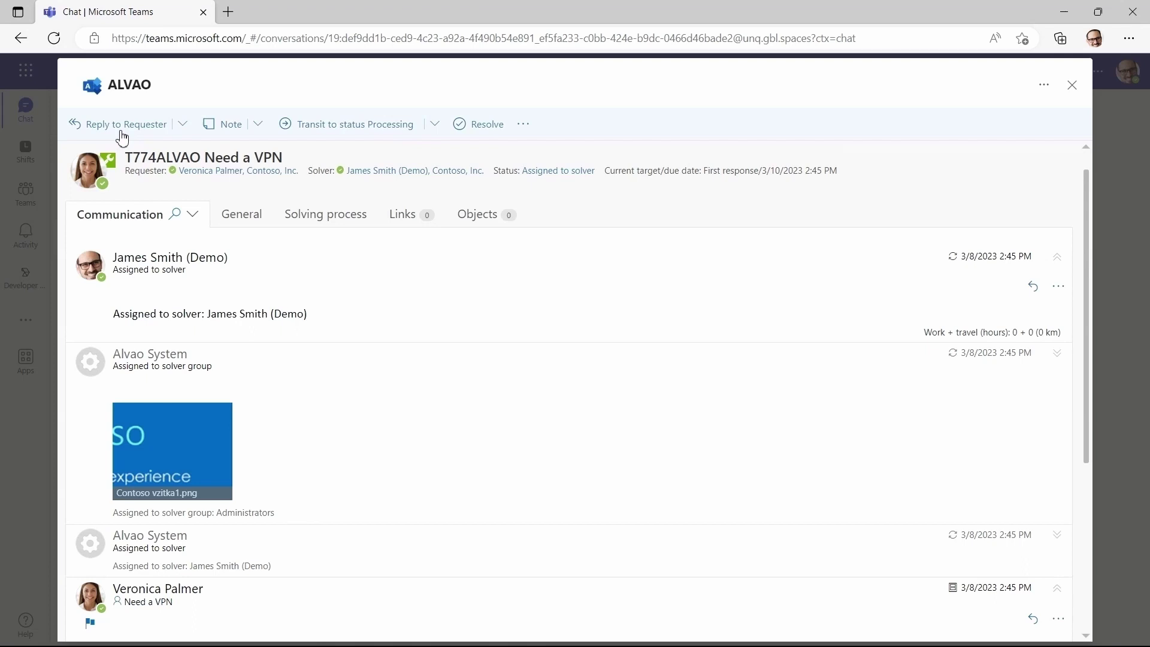
click(94, 180)
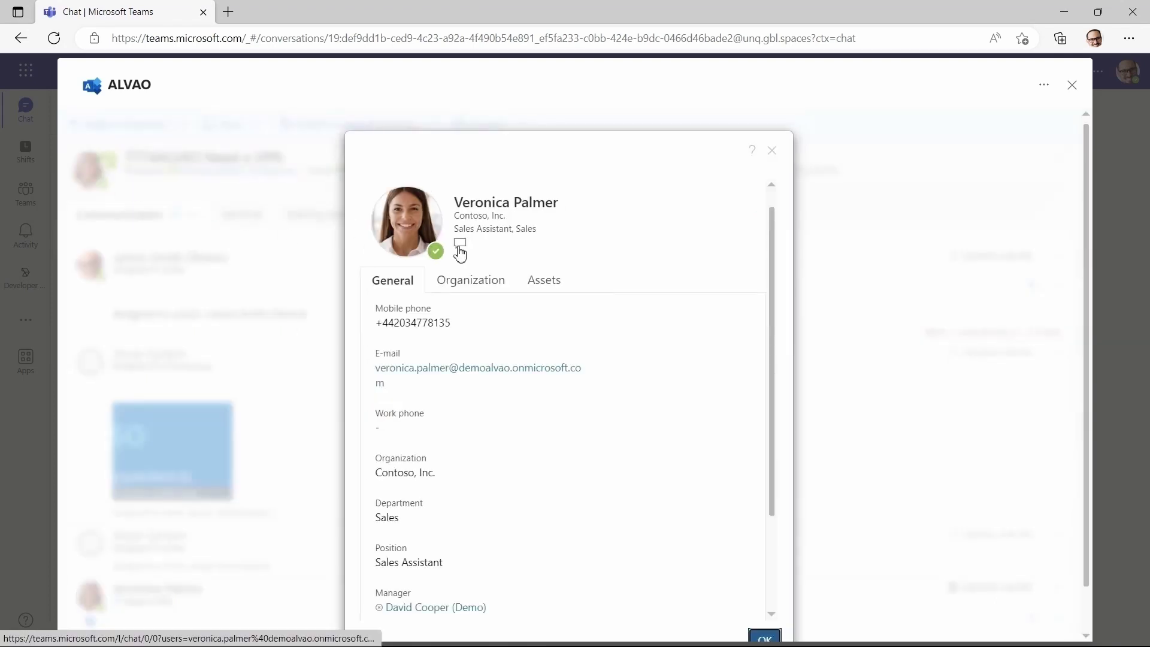
click(460, 244)
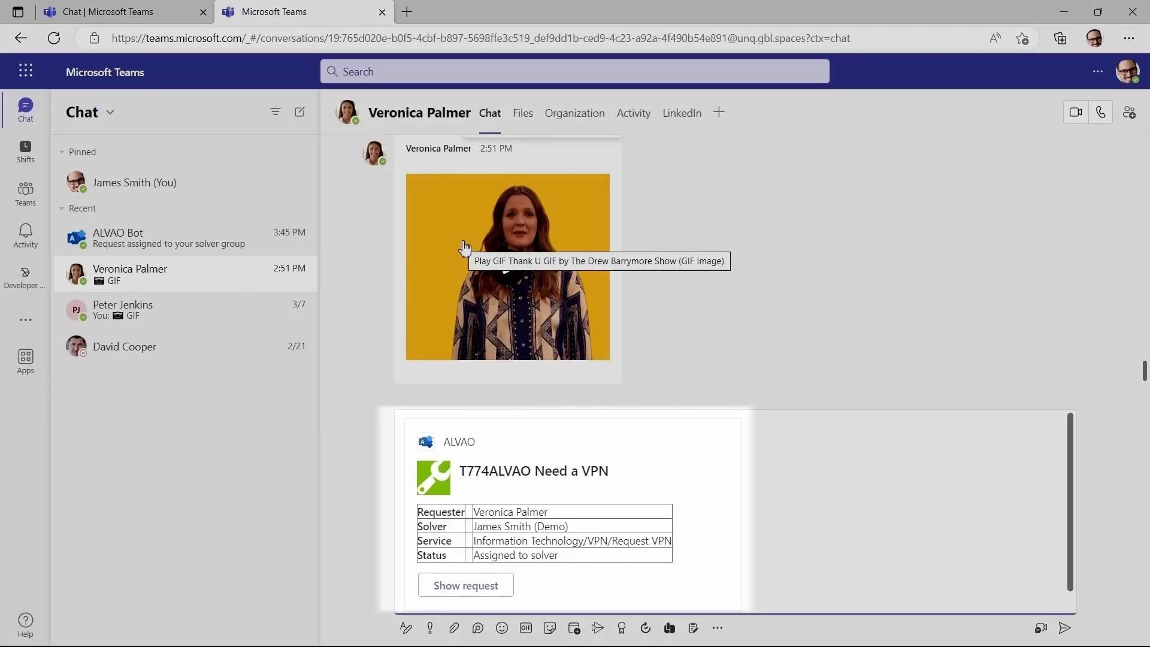
Send the T774 card, greet the requester, and explain approval needs an access reason
key(Return)
text(Hi Veronica)
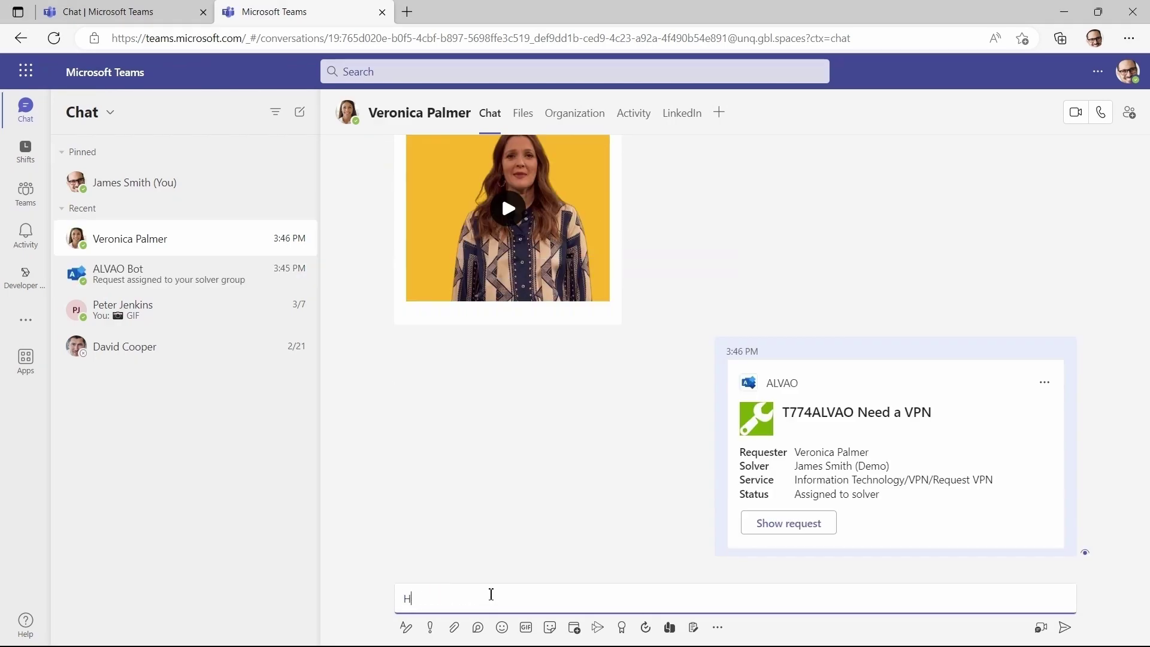
key(Return)
text(I received your VPN access request but notices th)
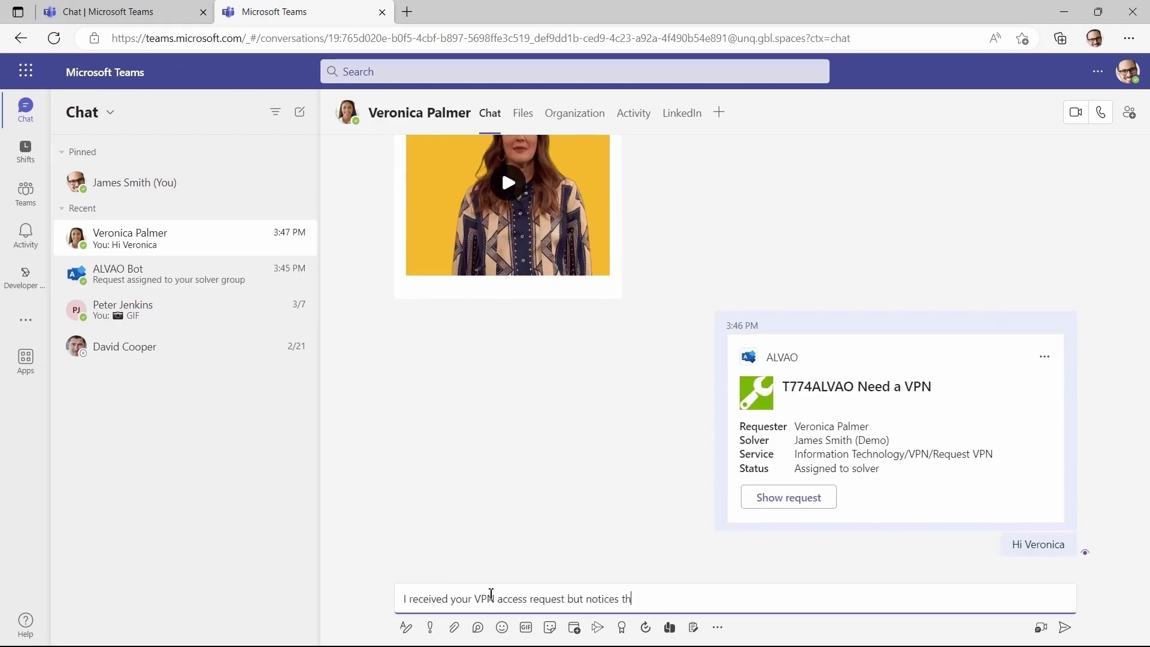
text(at a reason for the access was not provided.)
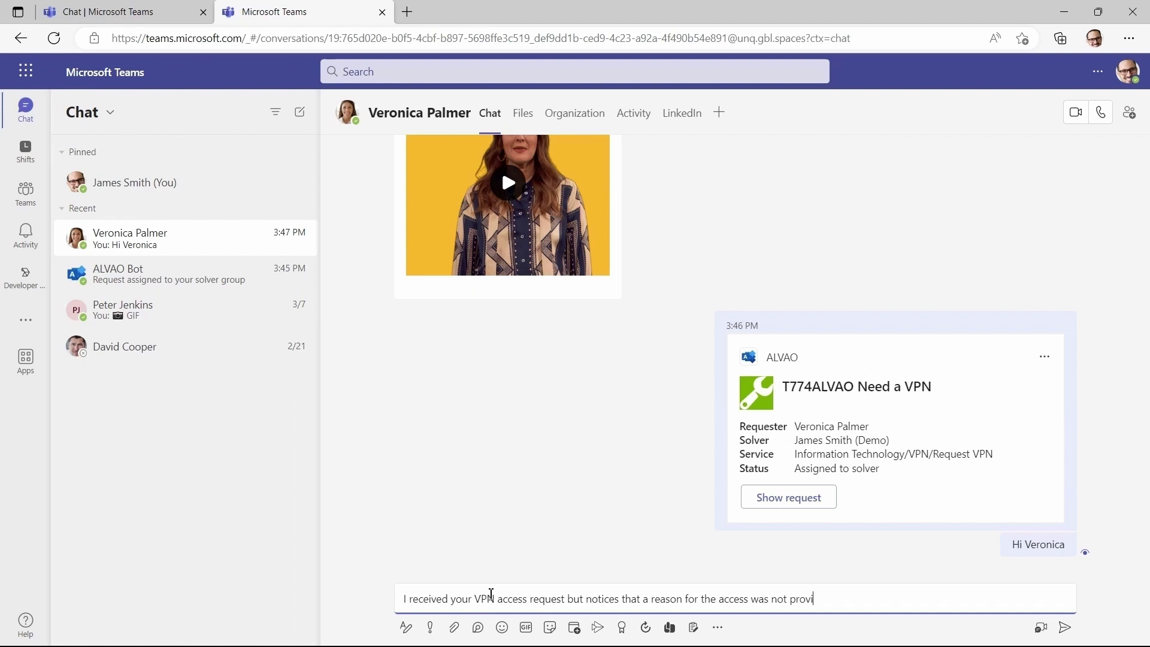
key(Return)
text(Without that I can not approve it)
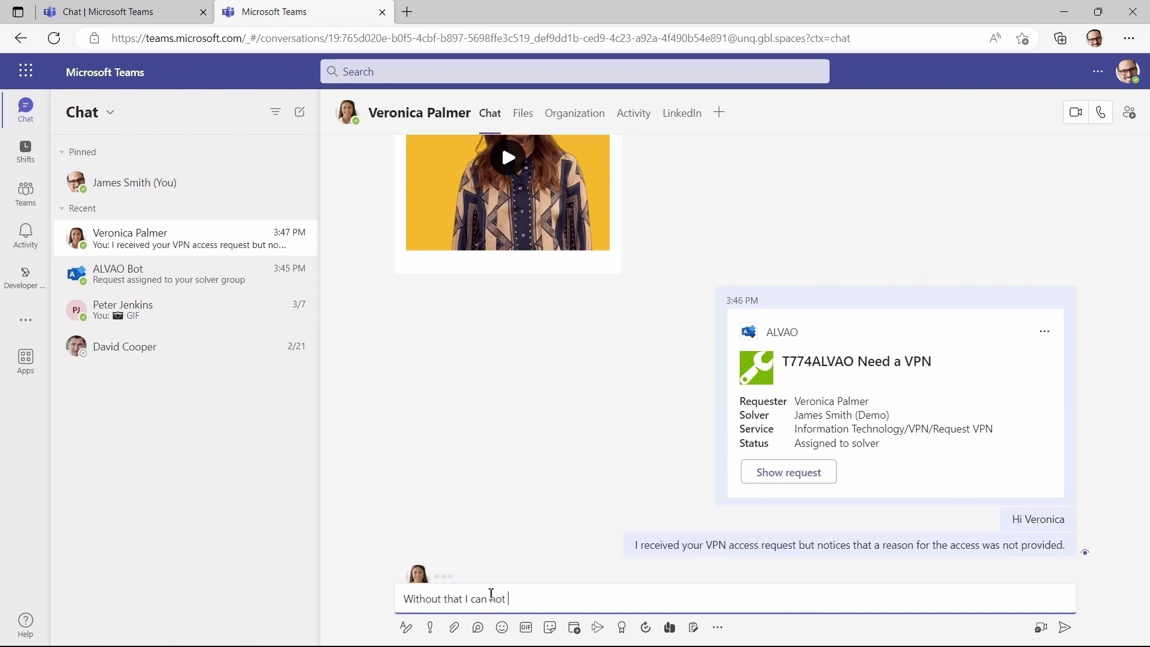
key(Return)
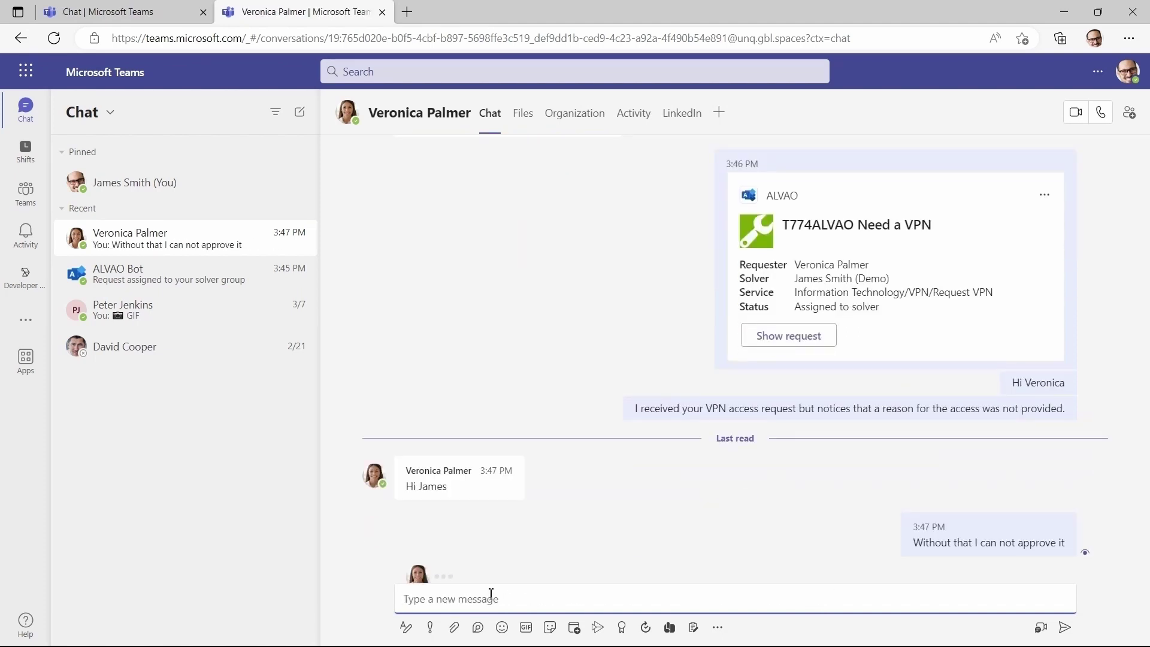
Reply 'ok' and promise to raise a ticket for a colleague about the printer
text(ok, sure)
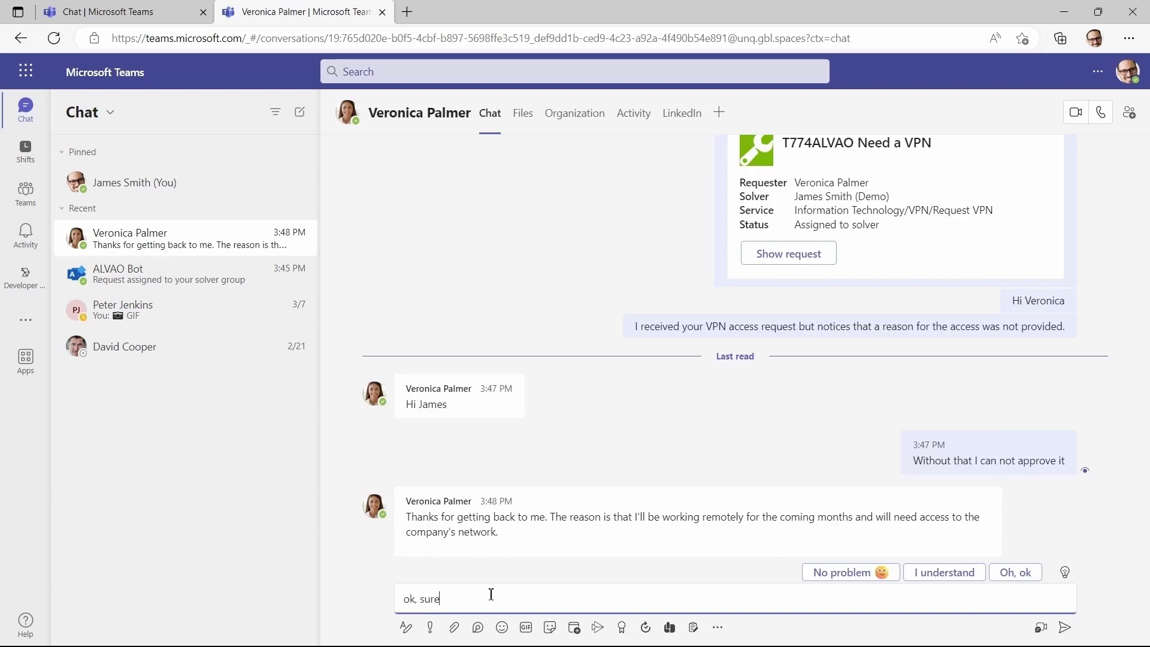
key(Return)
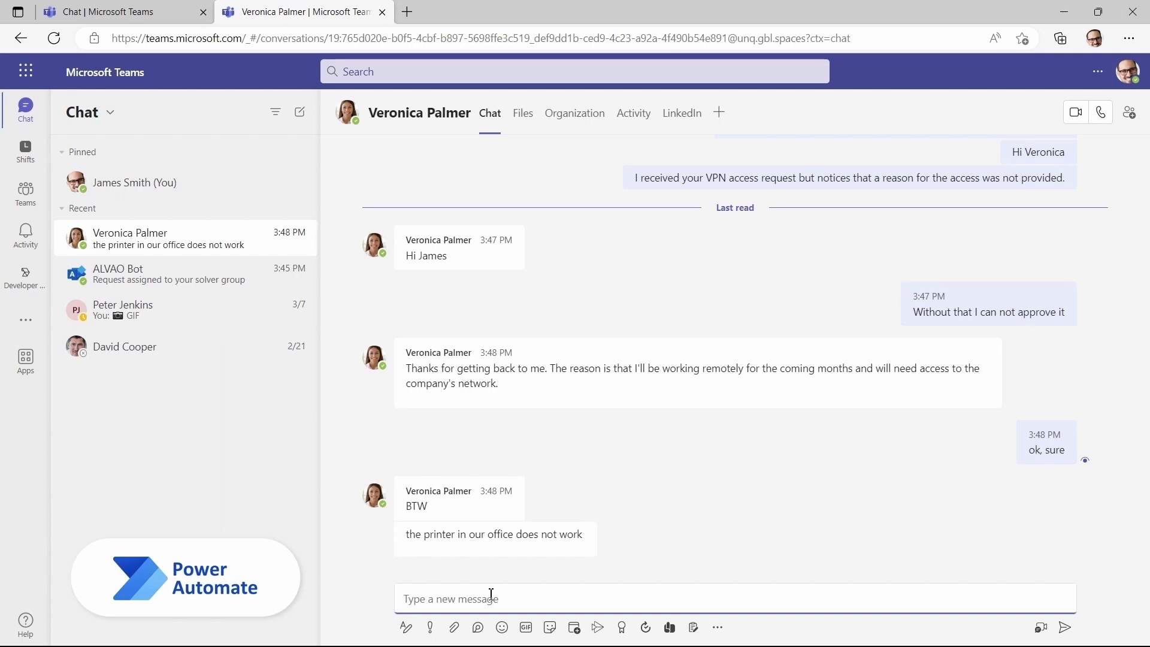
text(I can not resolve it myself, but I will rais)
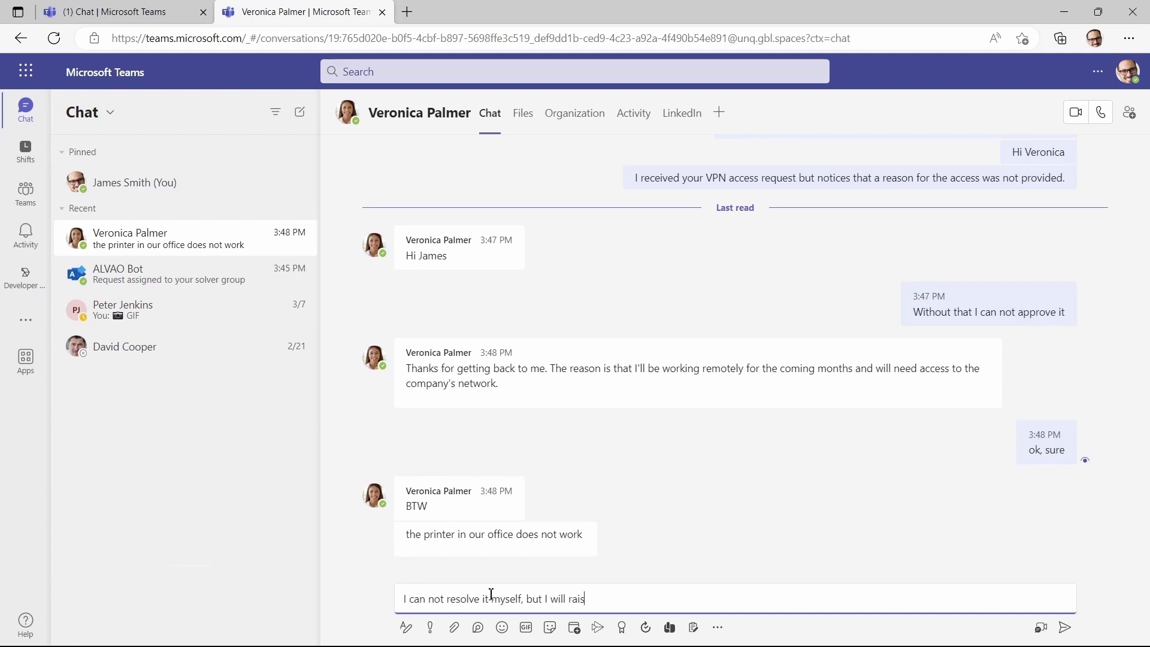
text(e a ticket for my collegue :))
key(Return)
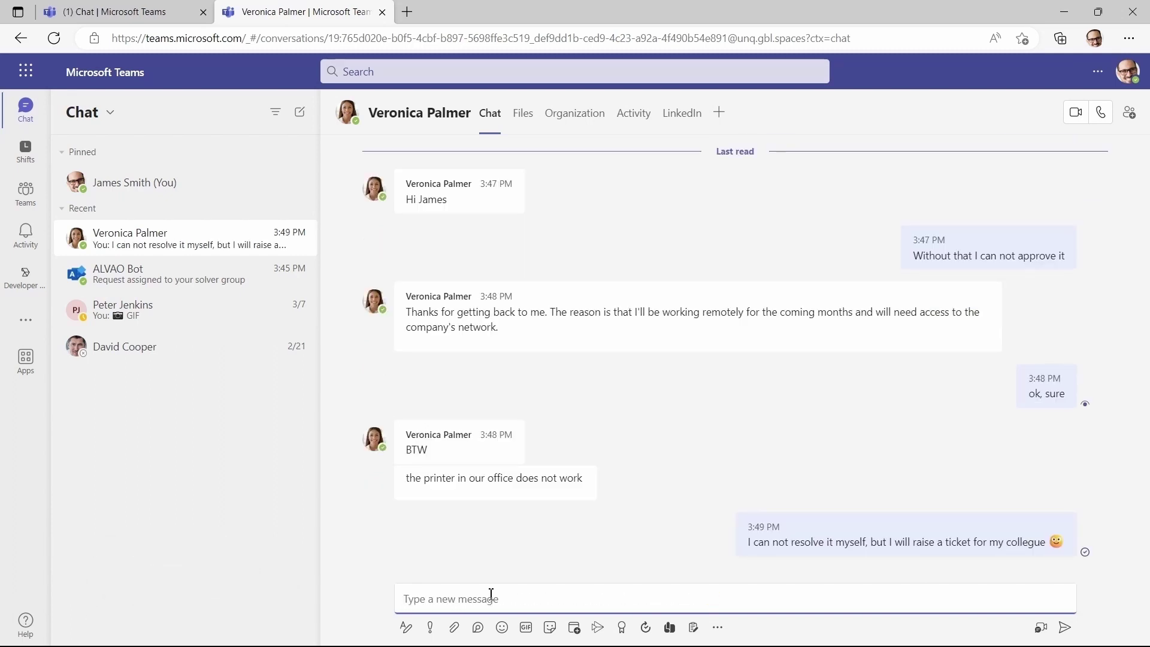
Create request T776SD under Print services/Report Issue from the printer message and post its card
click(521, 477)
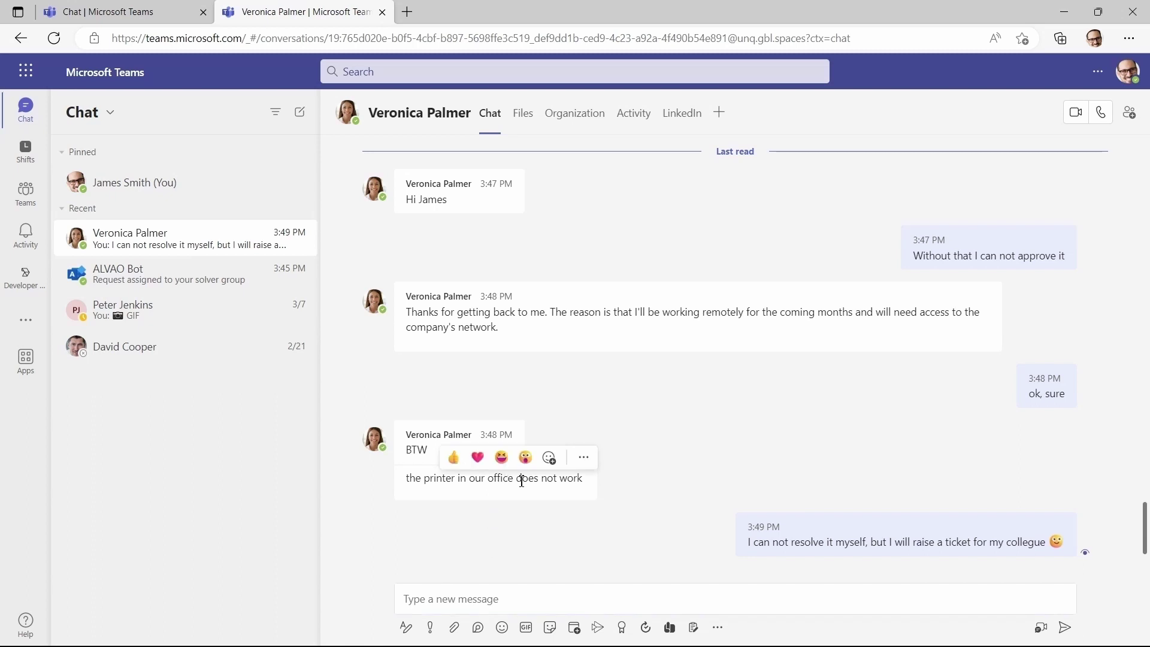
click(583, 460)
mouse_move(600, 425)
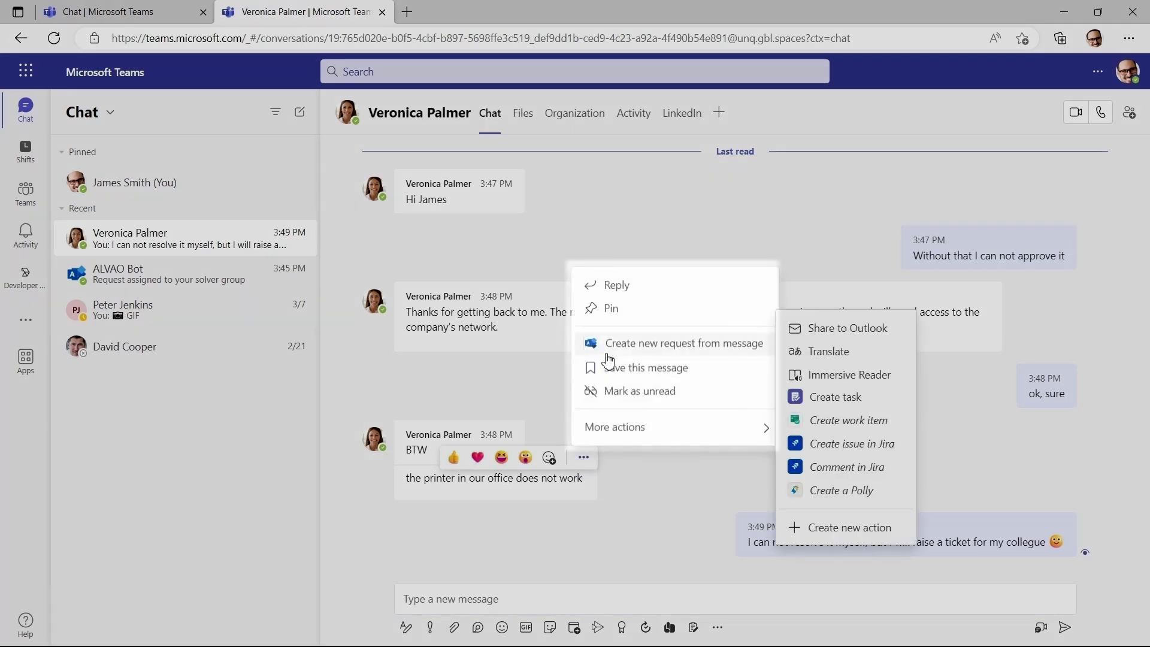
click(607, 352)
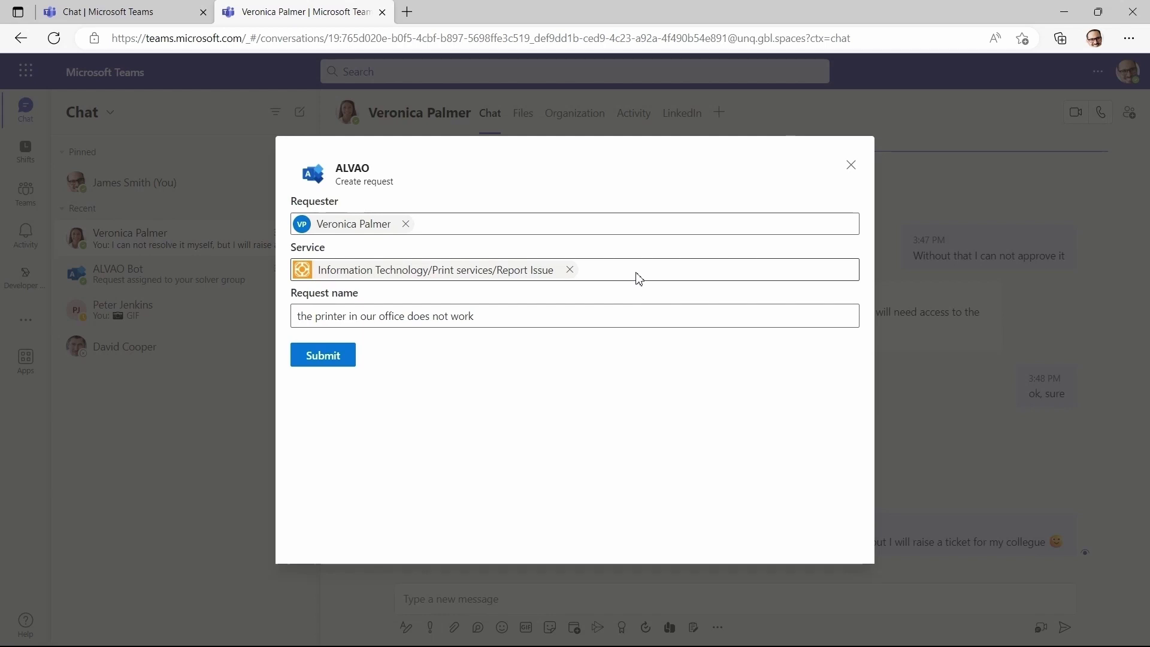
click(345, 370)
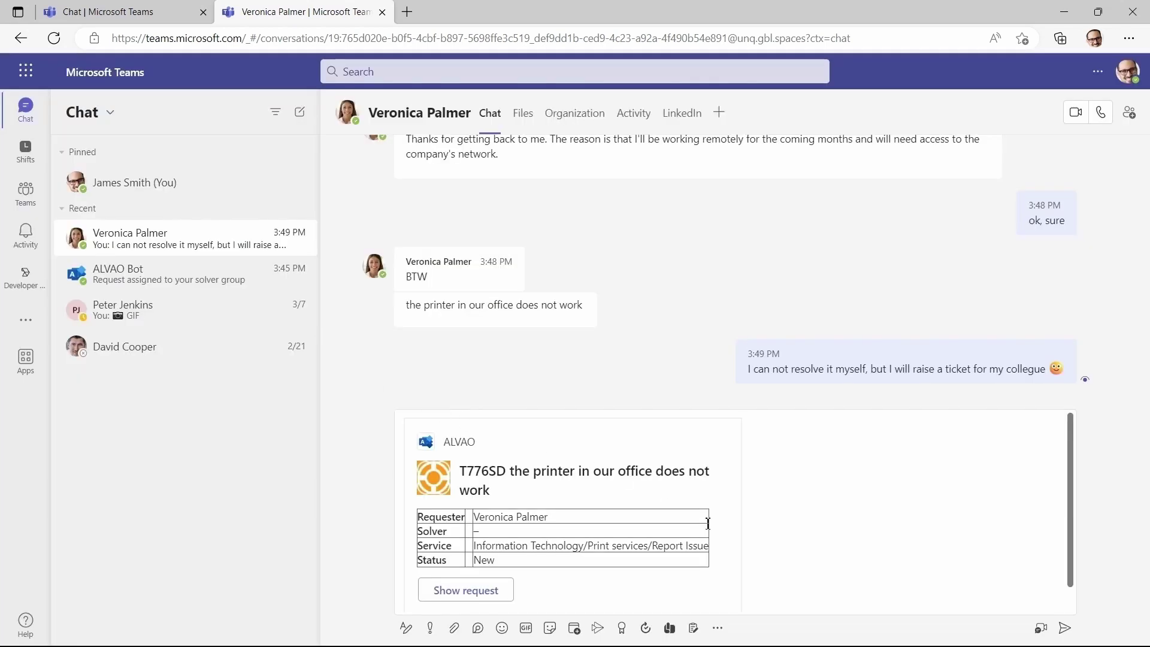
click(779, 537)
key(Return)
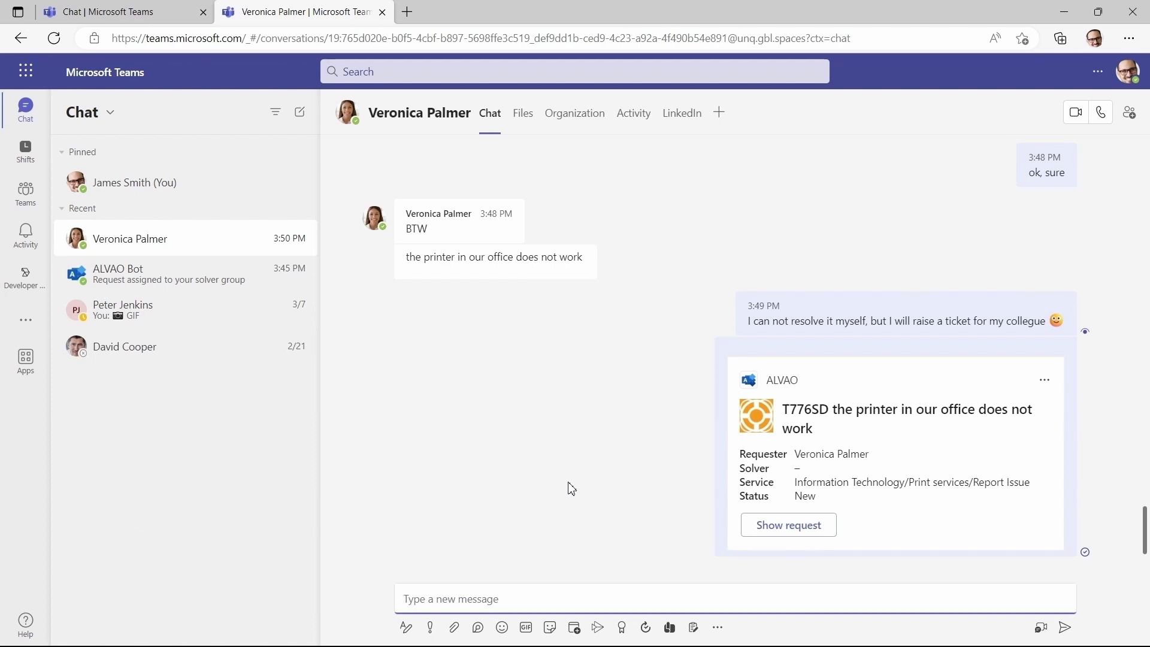
In the colleague's chat, send a greeting, 'can you take care of it please?' and 'ASAP'
click(209, 325)
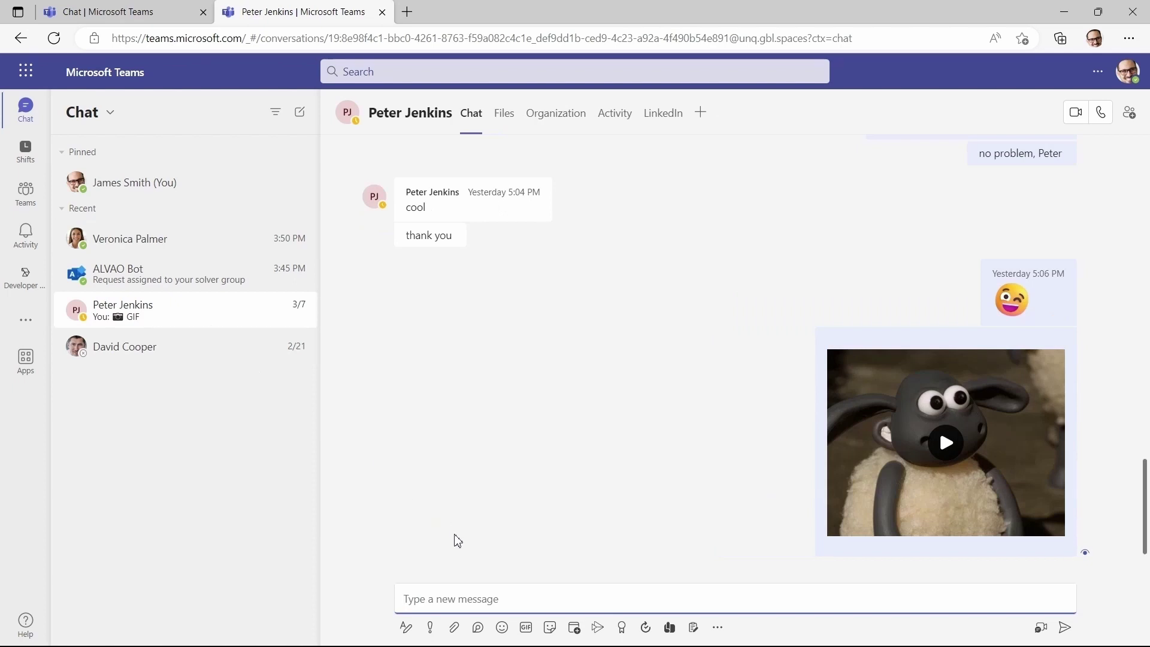
text(Hi Peter)
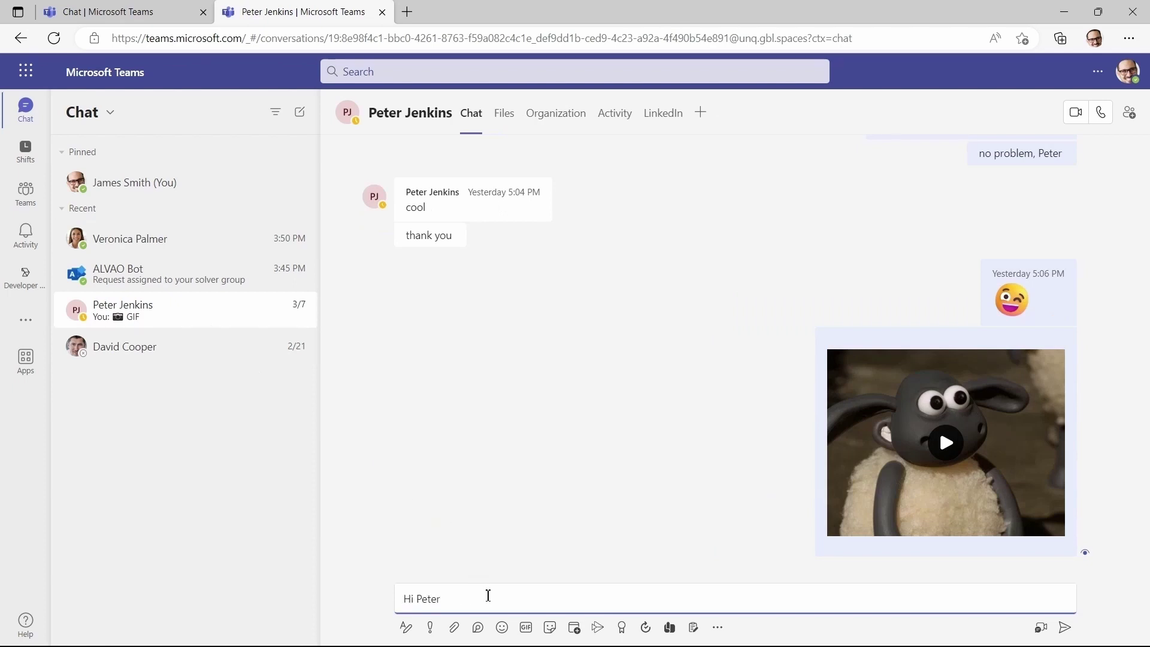
key(Return)
text(can)
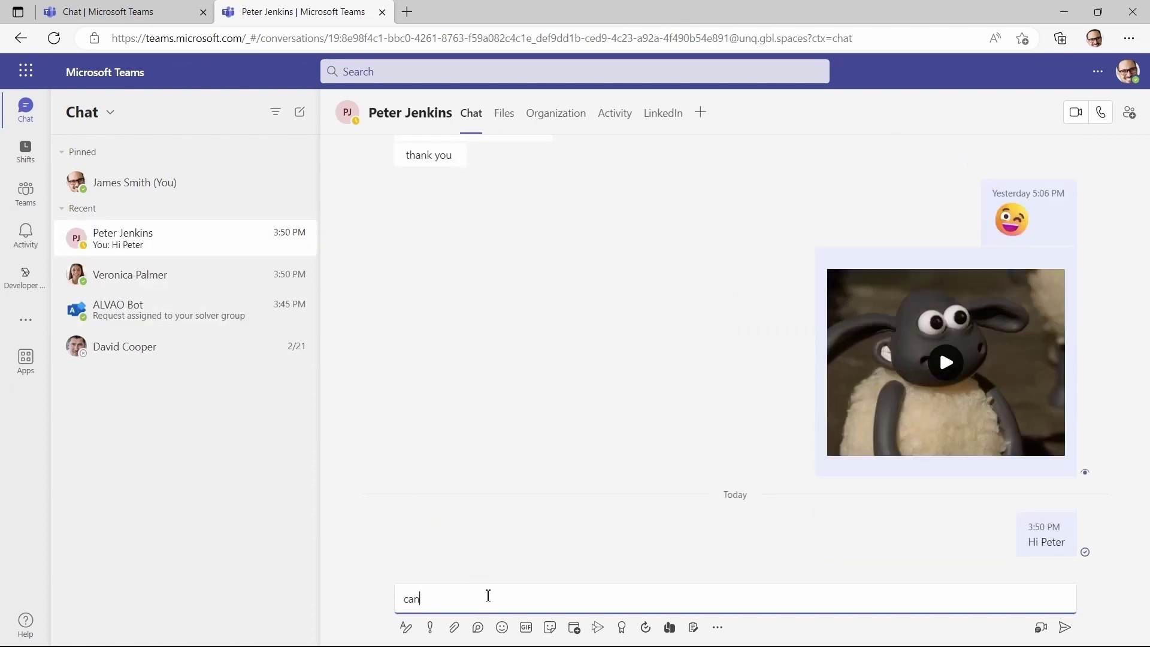
text( you take care of it please?)
key(Return)
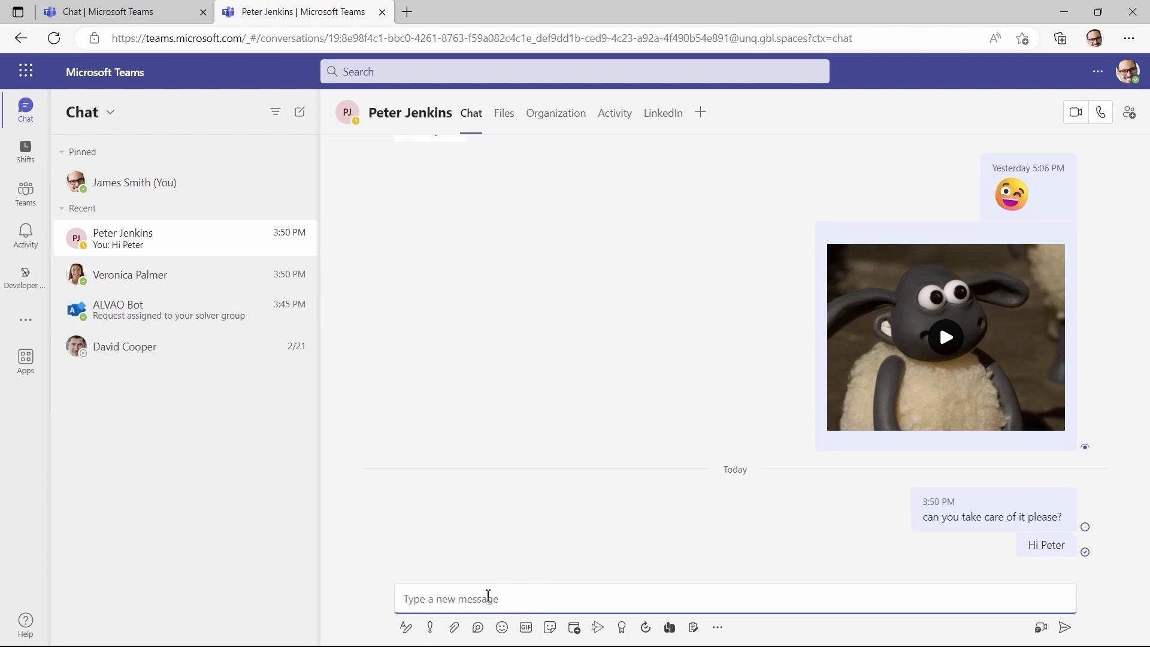
text(ASAP)
key(Return)
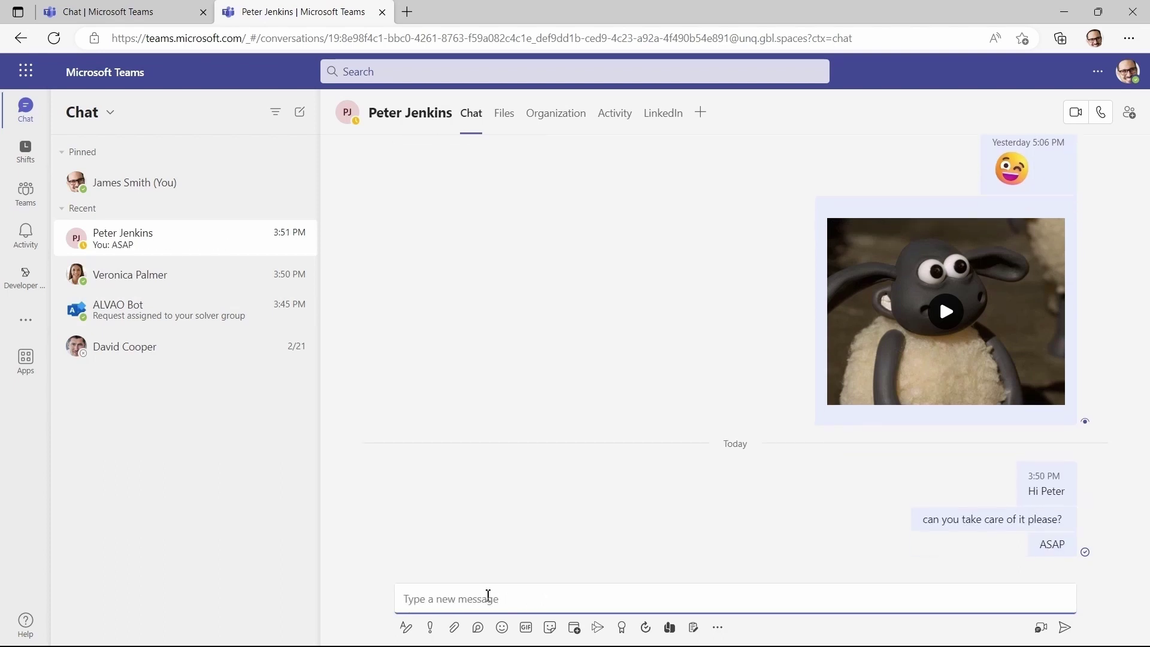
Search ALVAO for 'printer' and send the T776SD request card to the colleague
click(718, 627)
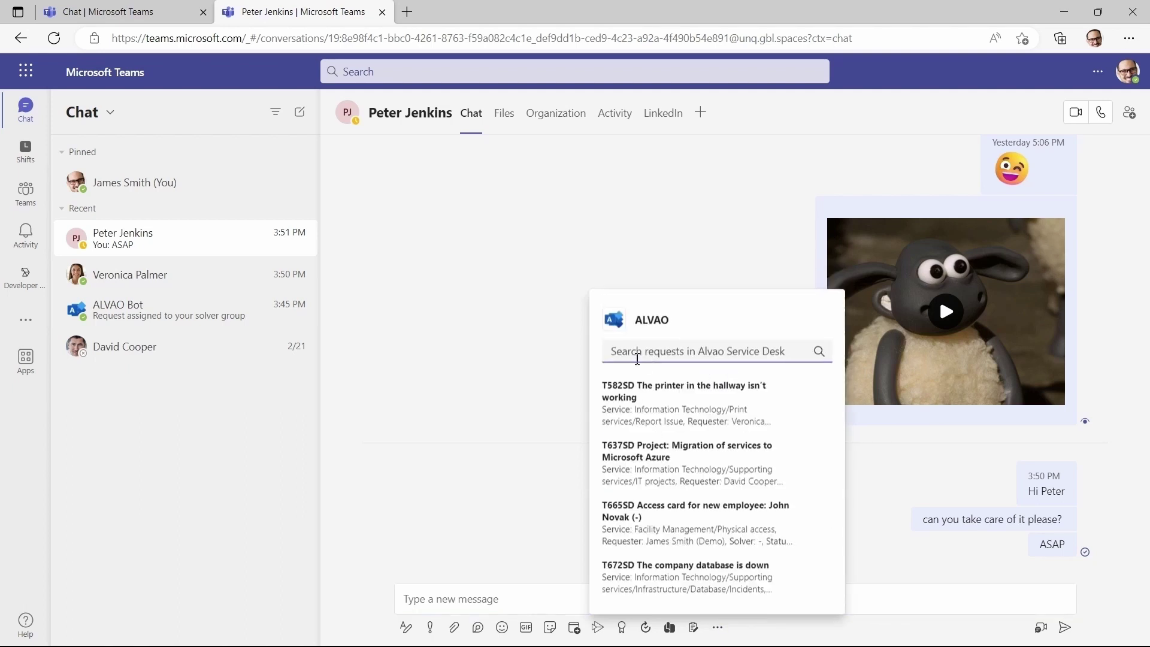
text(printer)
click(629, 418)
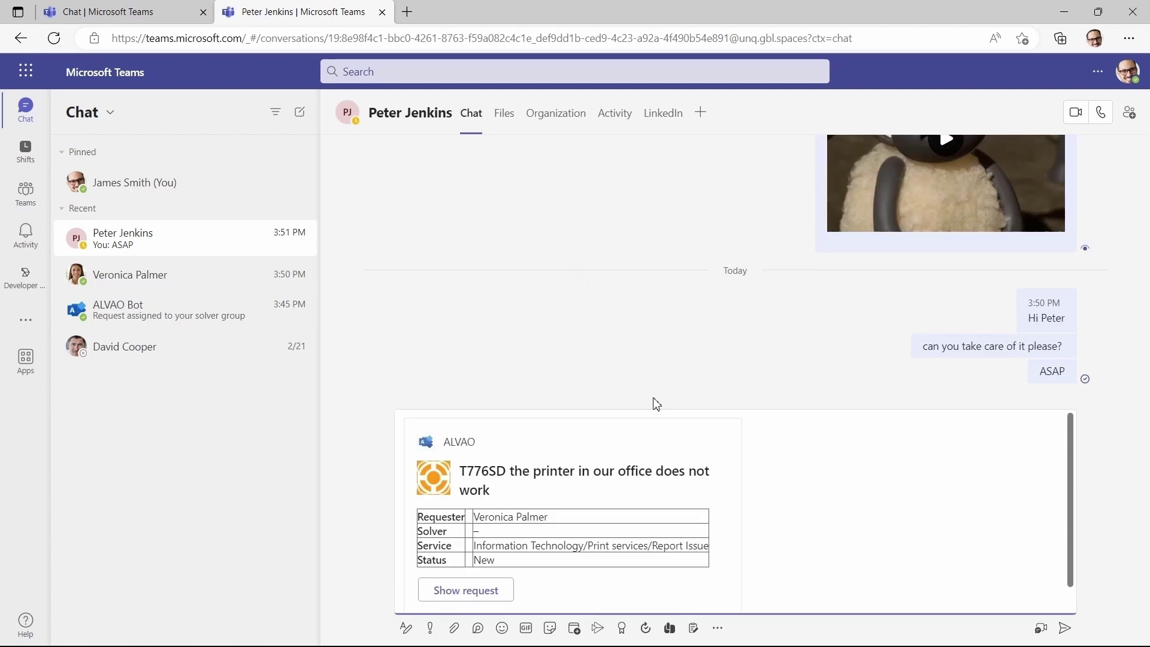
key(Return)
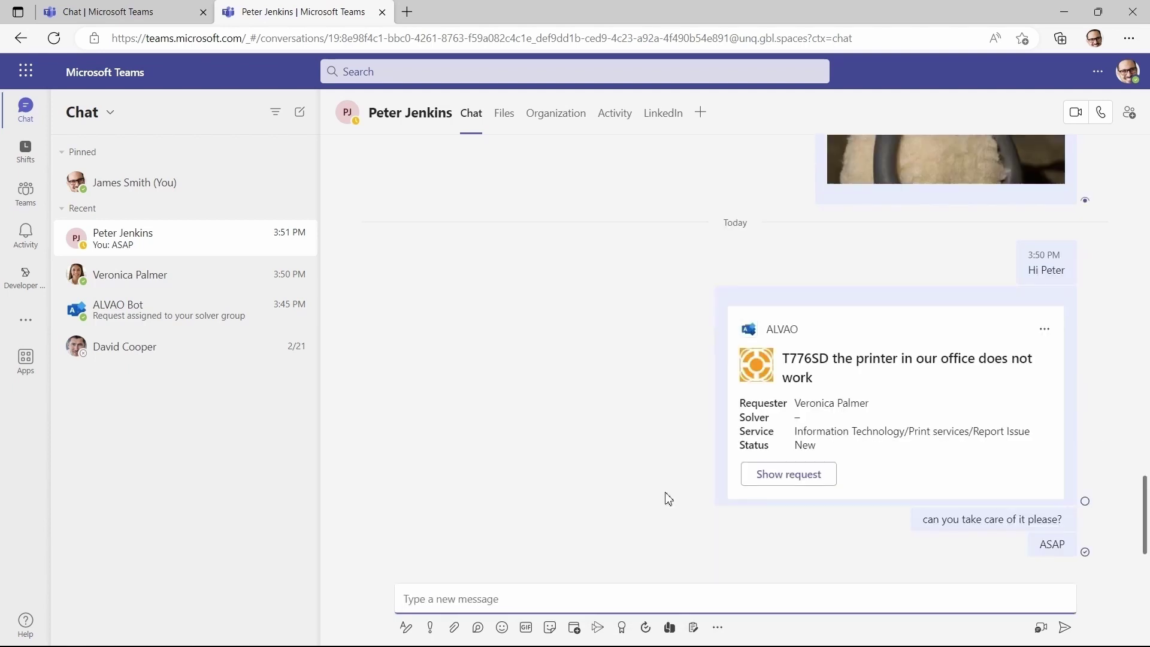